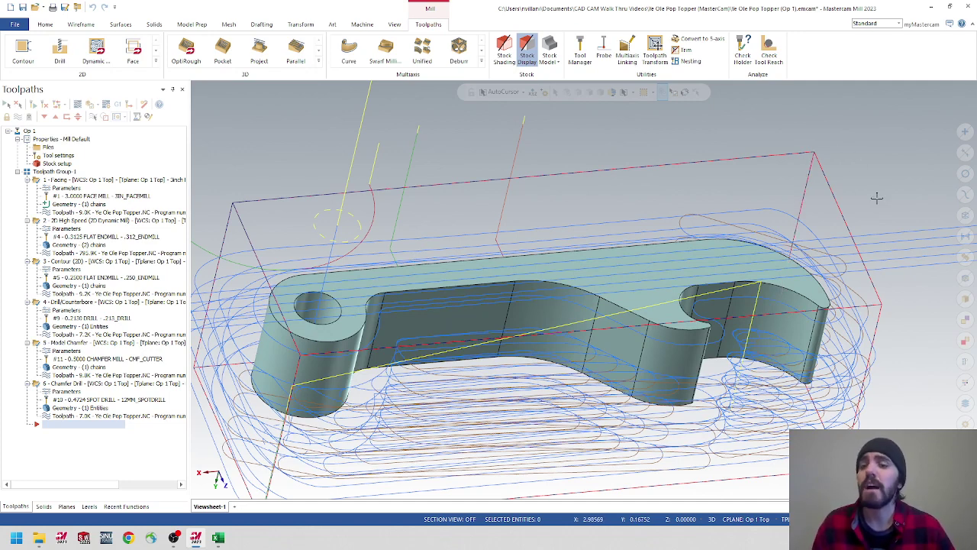
- Review the planes and levels, temporarily showing the 5-axis riser and SCHUNK vise levels before hiding them again
click(67, 506)
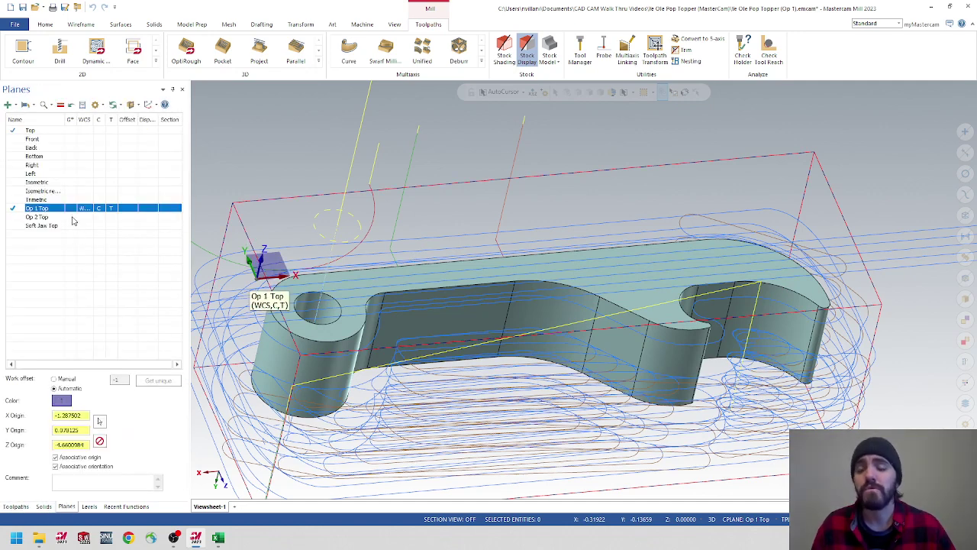
click(89, 506)
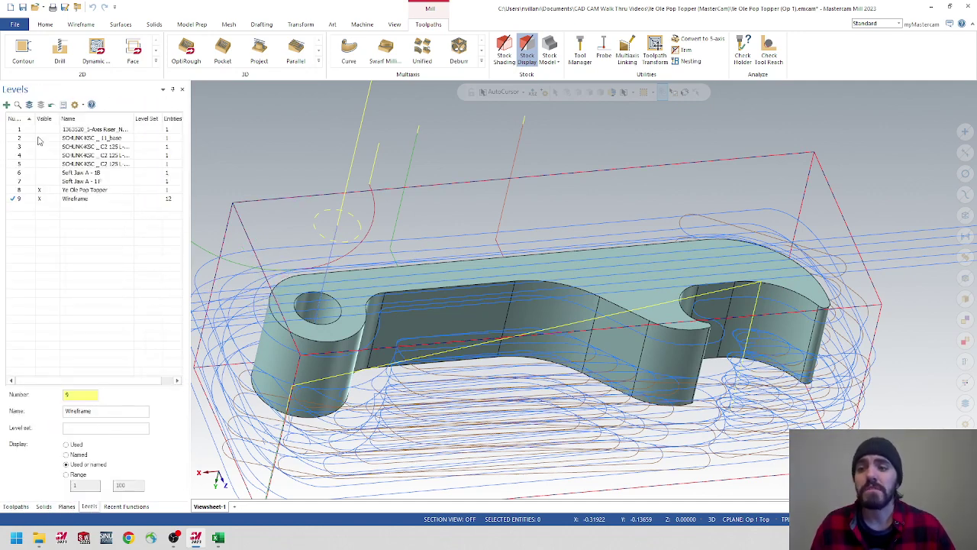
click(46, 130)
click(45, 130)
click(45, 138)
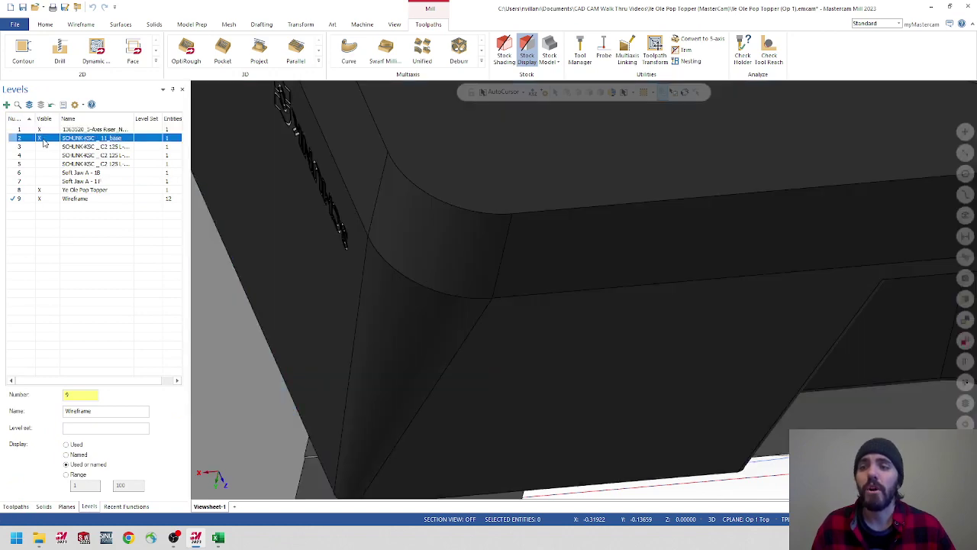
click(43, 146)
click(43, 156)
click(43, 156)
click(44, 147)
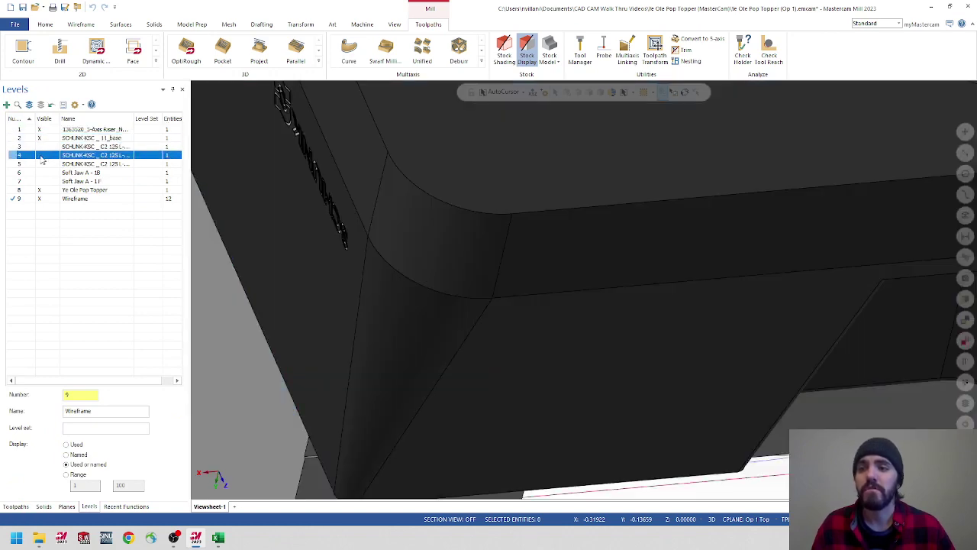
click(44, 138)
click(45, 130)
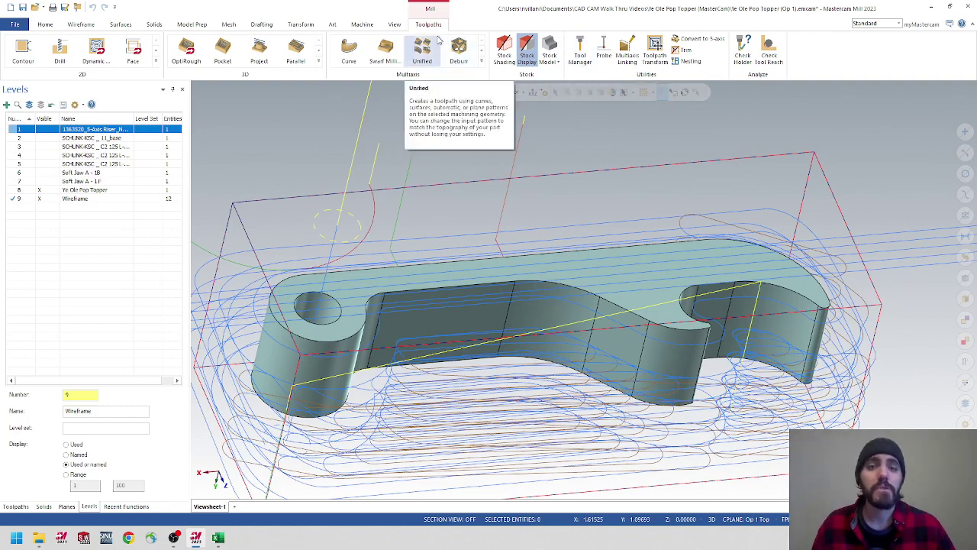
- Review the part and library tool lists in the Tool Manager and close it
click(580, 58)
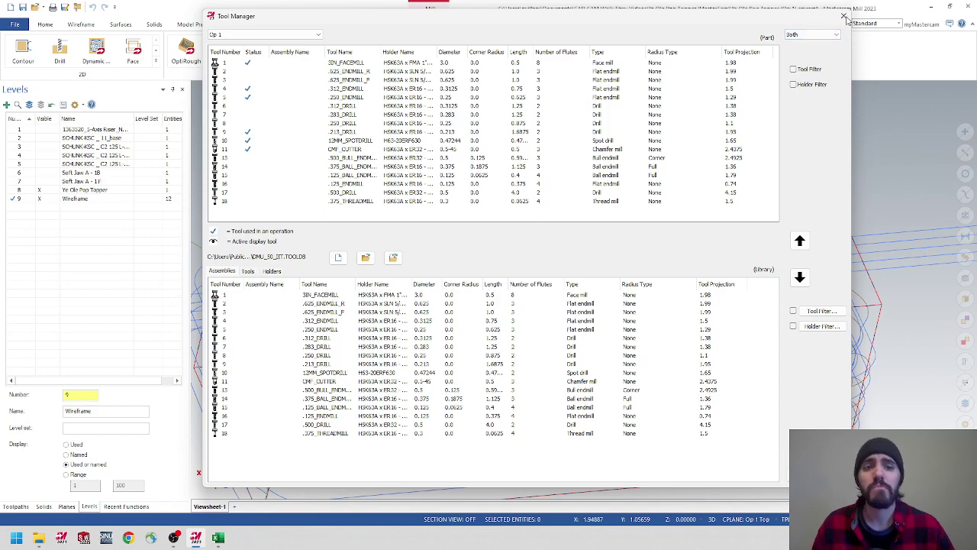
click(845, 15)
- Collapse all six operations under Toolpath Group-1 in the toolpath list
click(15, 507)
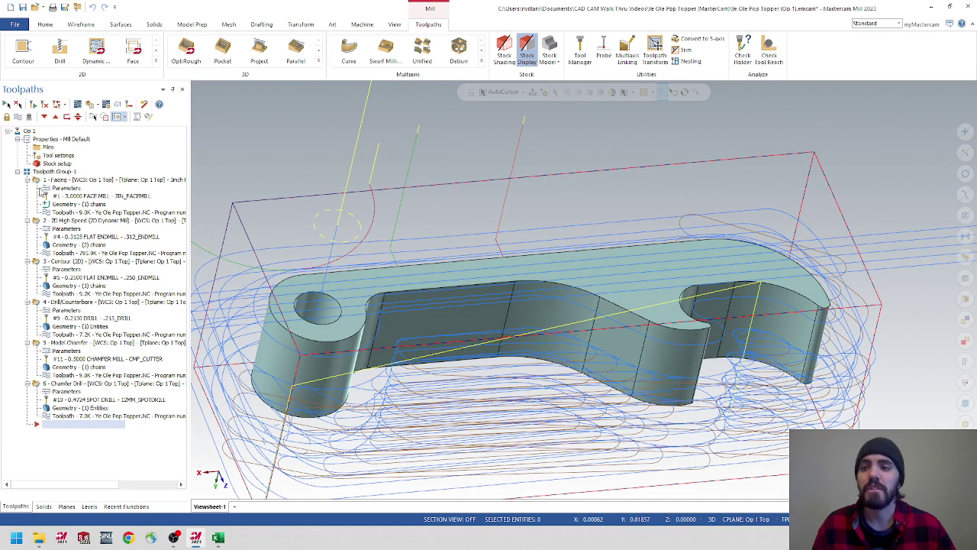
click(27, 180)
click(27, 188)
click(27, 196)
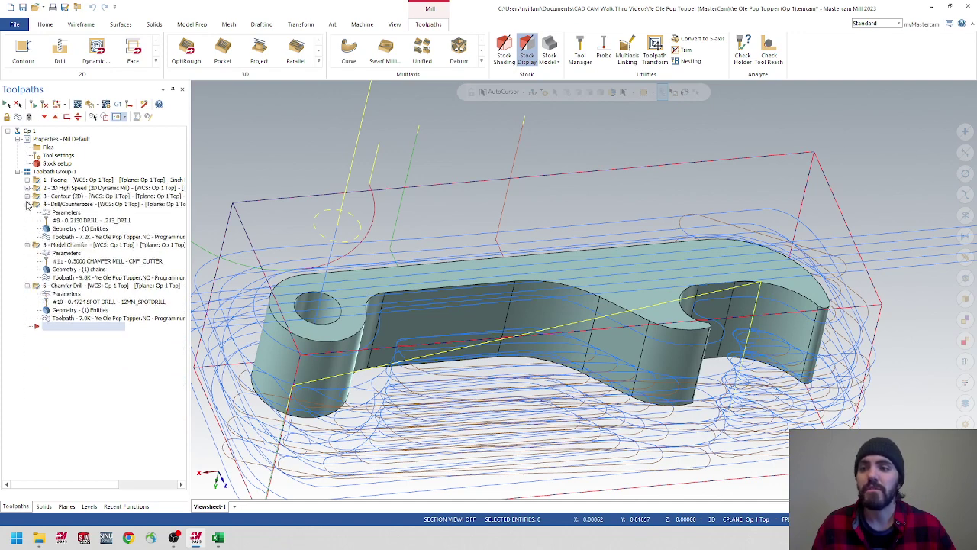
click(27, 204)
click(26, 212)
click(27, 220)
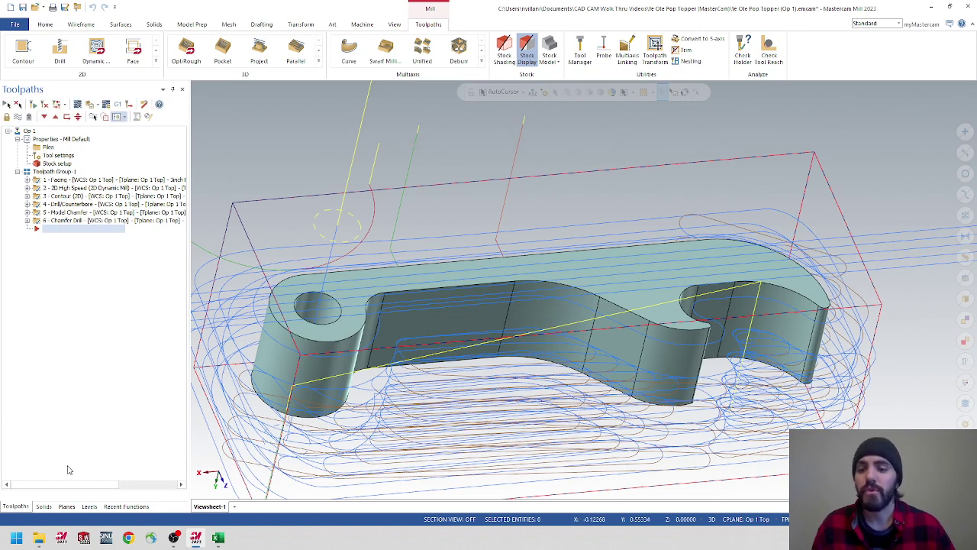
- Add level 10 as the active level and name it Op 1 Finish
click(88, 507)
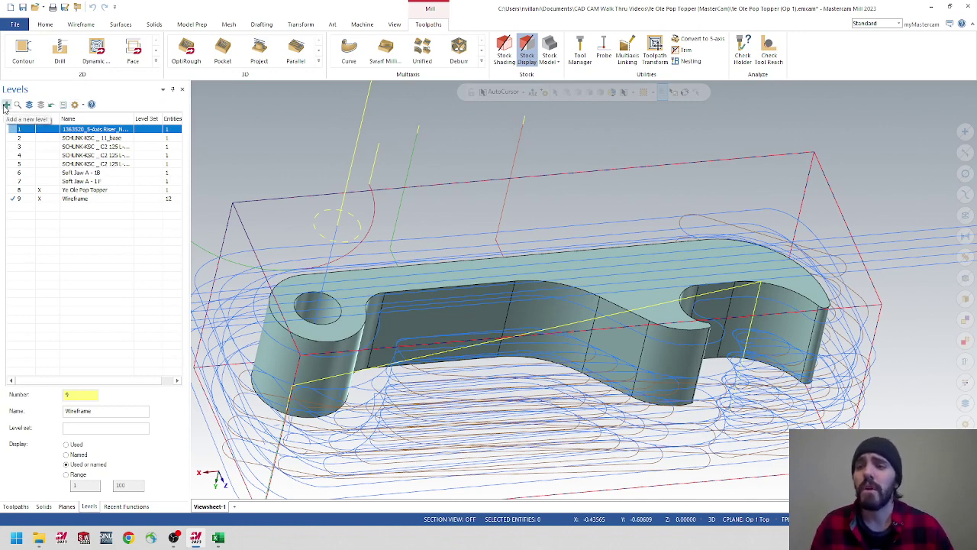
click(6, 105)
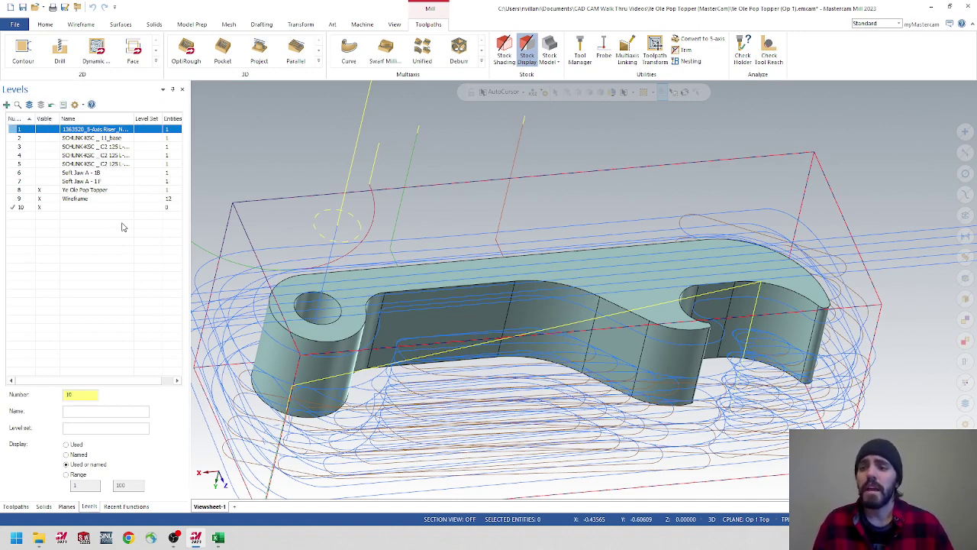
double_click(76, 207)
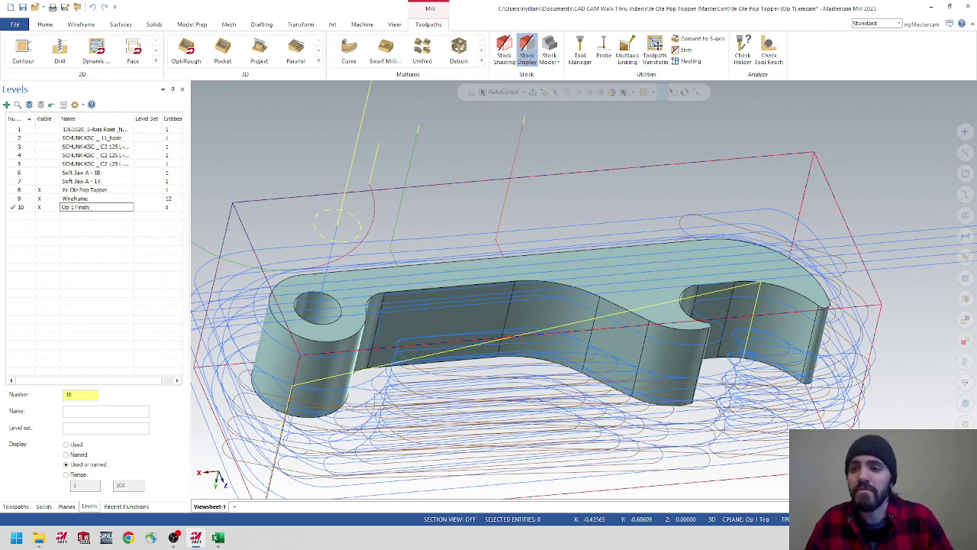
text(Op 1 Finish)
key(Return)
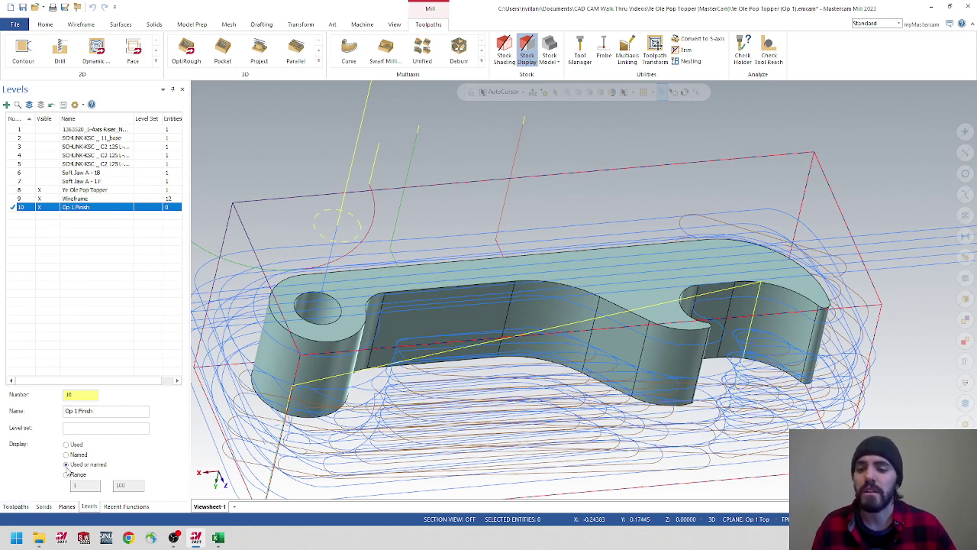
- Select every operation in Toolpath Group-1 and hide their toolpath display in the graphics view
click(15, 506)
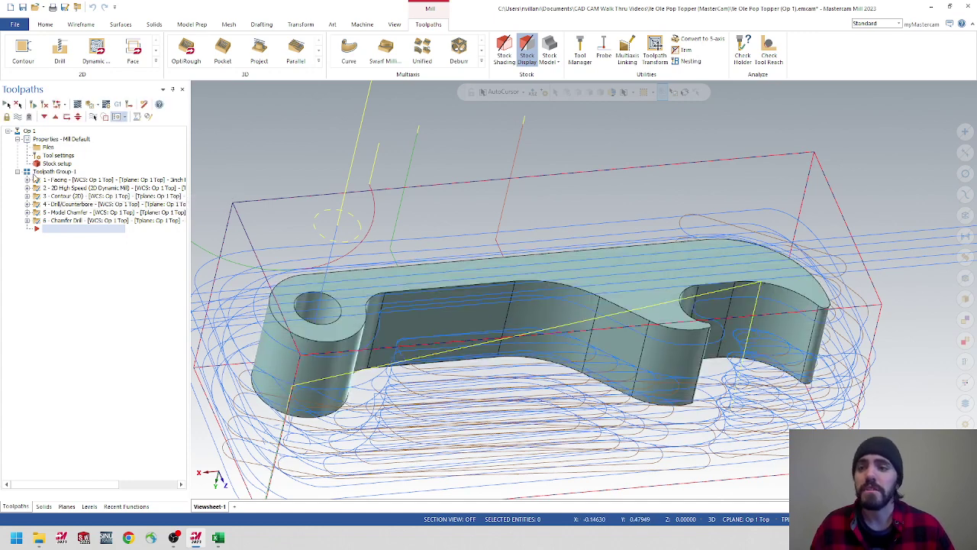
click(56, 173)
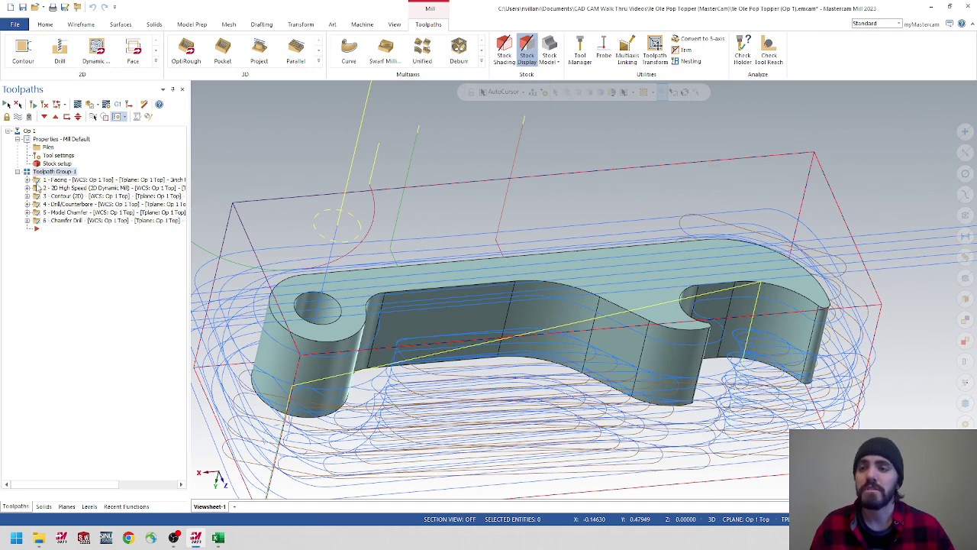
click(18, 117)
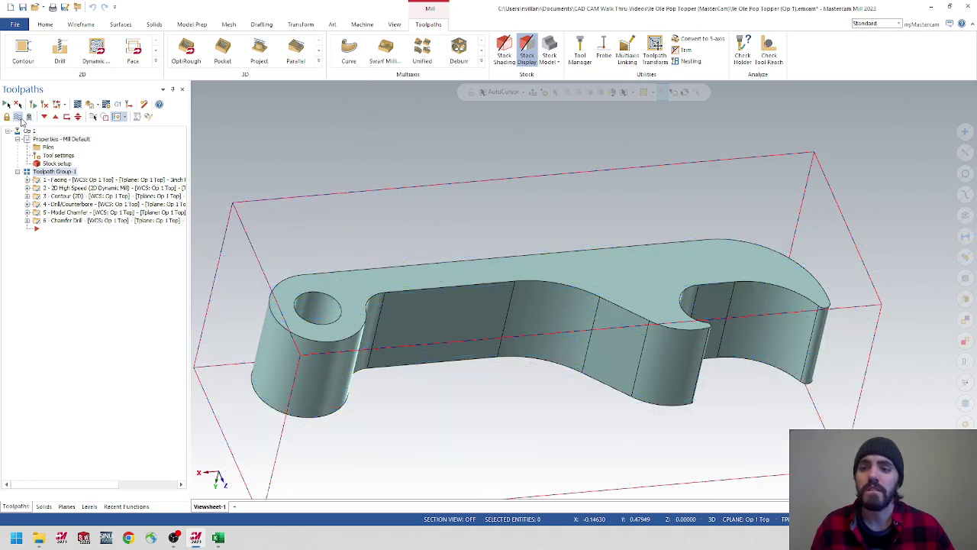
click(18, 117)
click(18, 117)
click(19, 117)
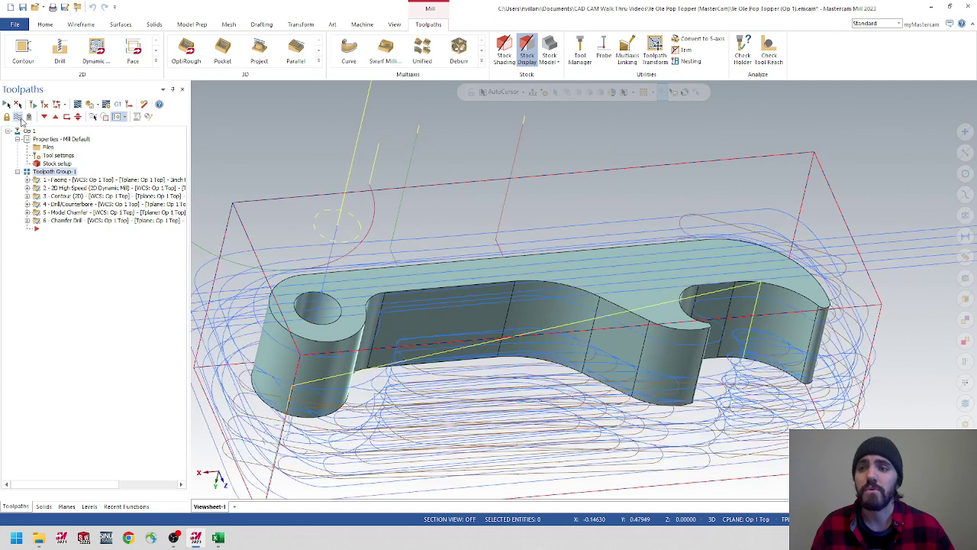
click(18, 117)
click(18, 117)
click(18, 117)
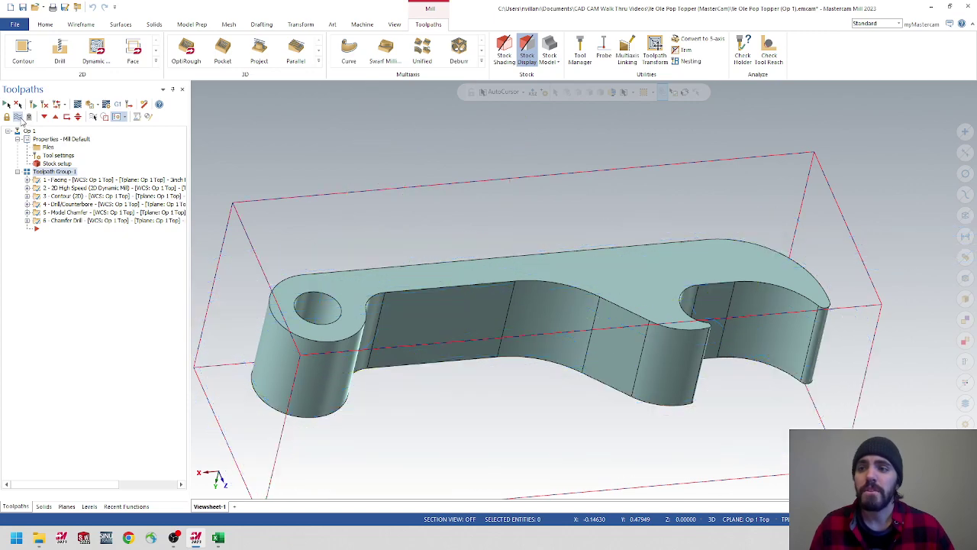
click(19, 117)
click(18, 117)
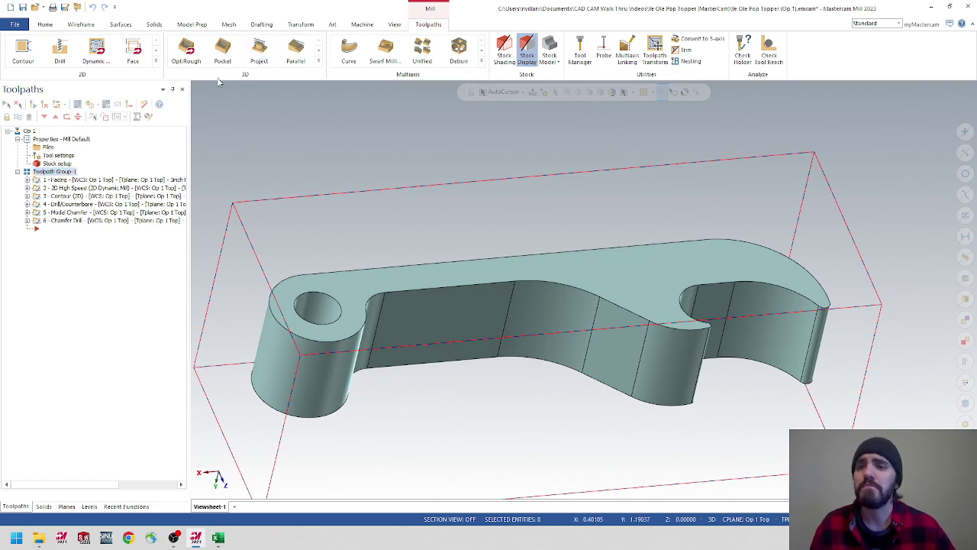
- Run the Verify simulation of the selected operations, examine the machined stock, and close the simulator
click(90, 106)
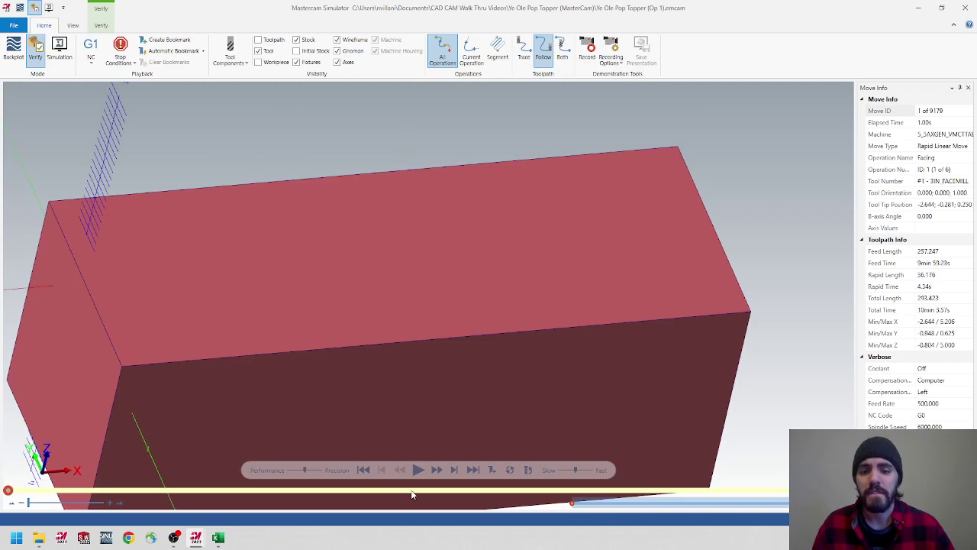
click(419, 469)
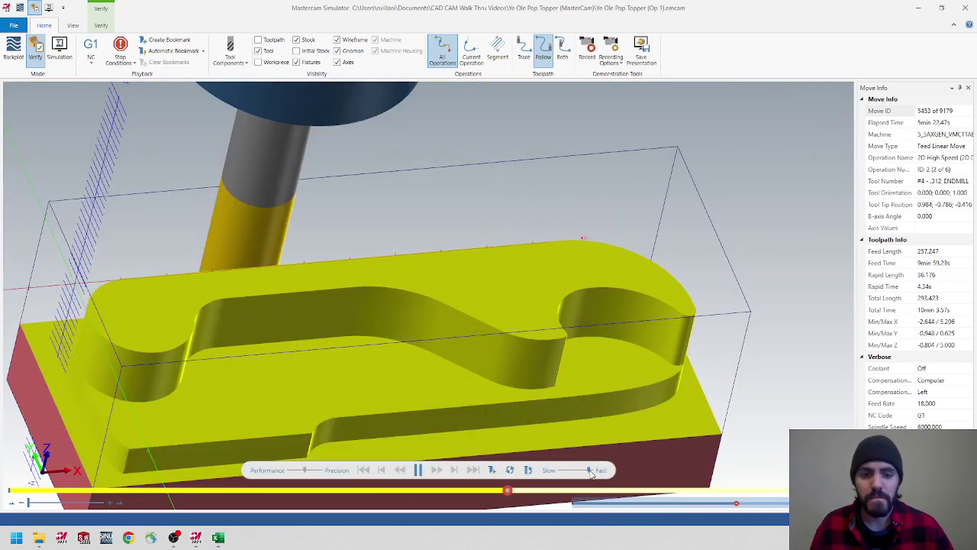
click(101, 25)
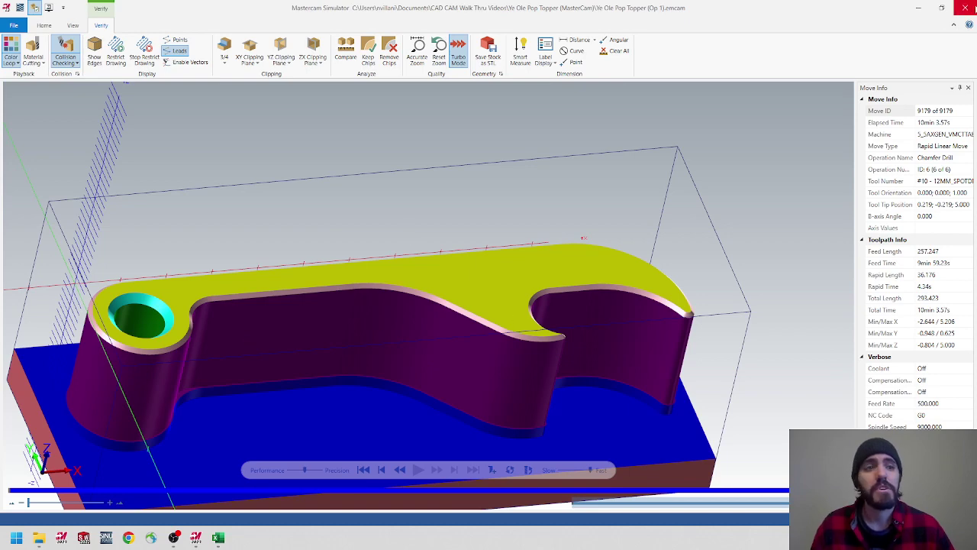
click(965, 8)
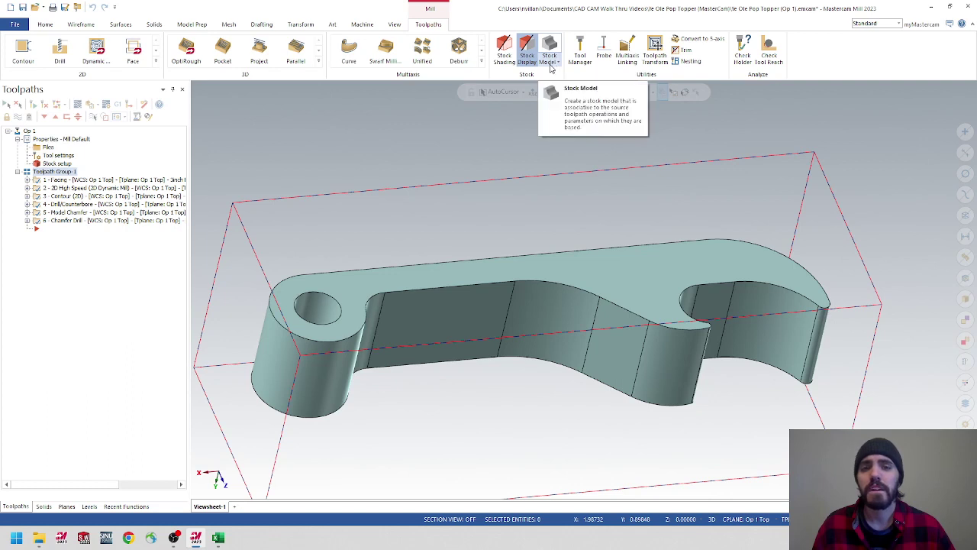
- Start a new stock model named Op 1 Finish and set its colour to magenta, number 13
click(553, 68)
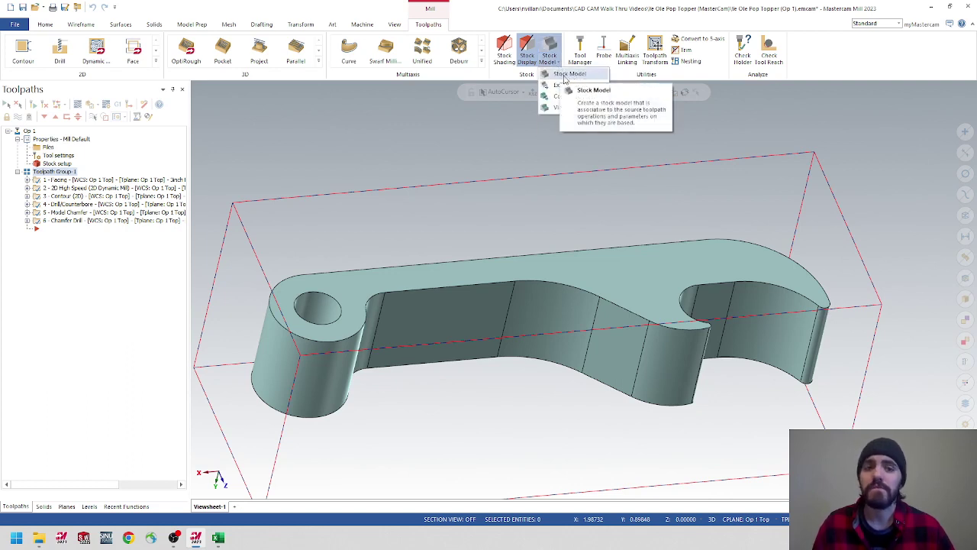
click(567, 76)
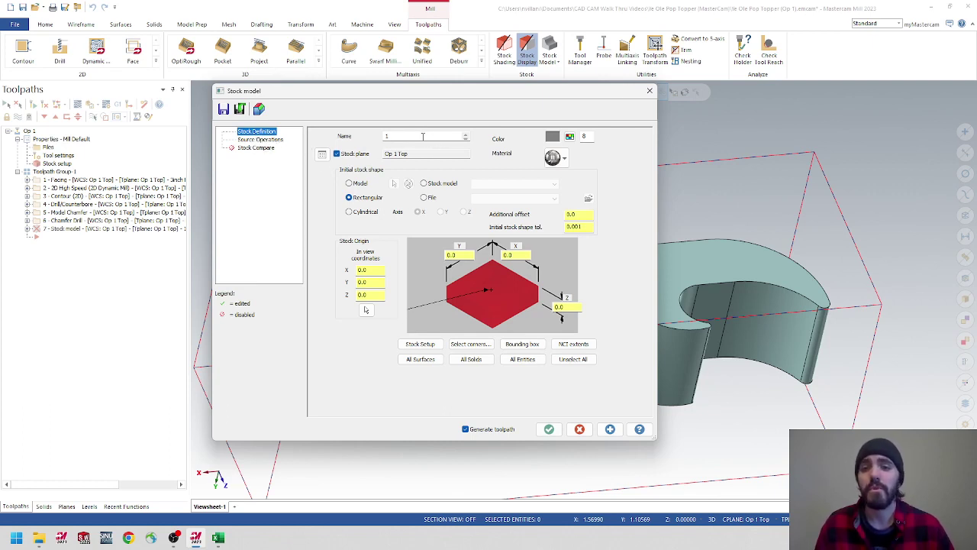
drag(422, 136, 359, 135)
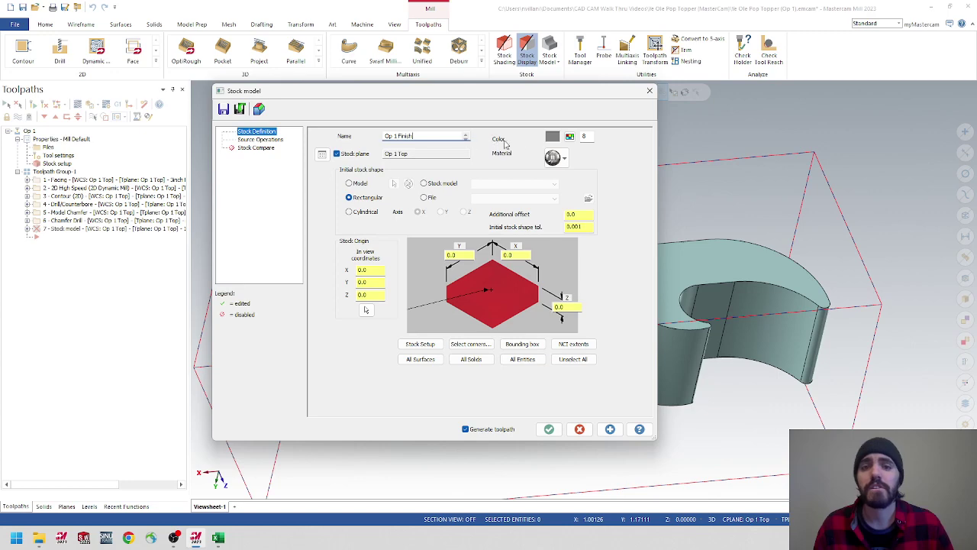
click(568, 138)
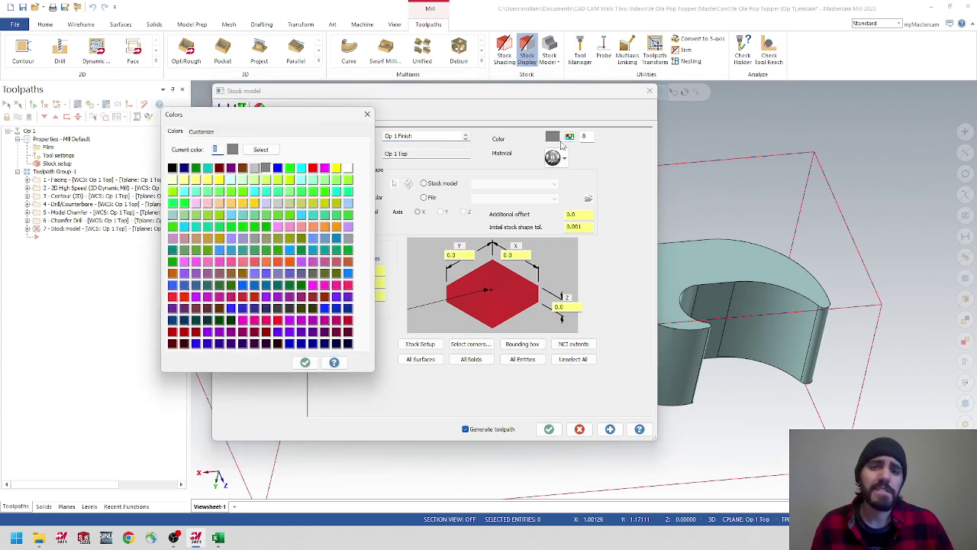
click(326, 171)
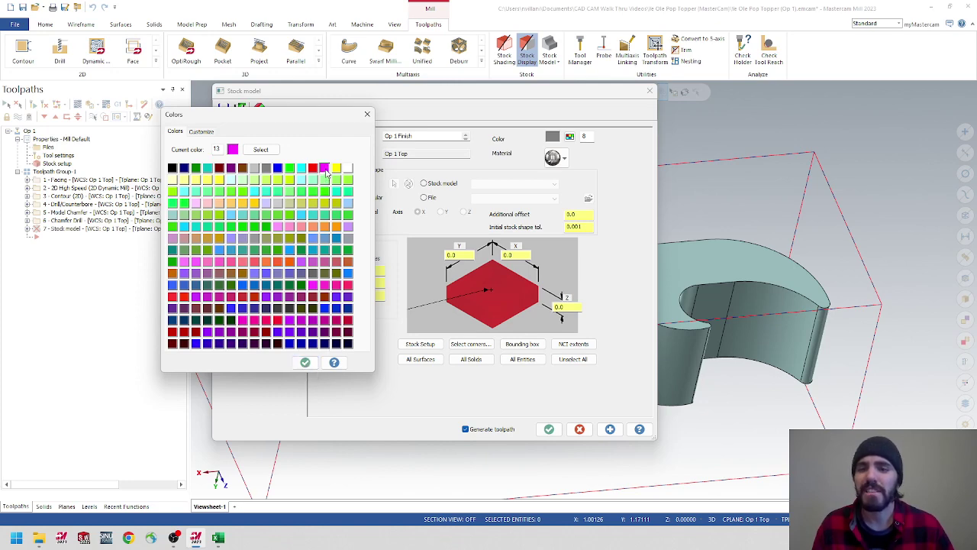
click(305, 361)
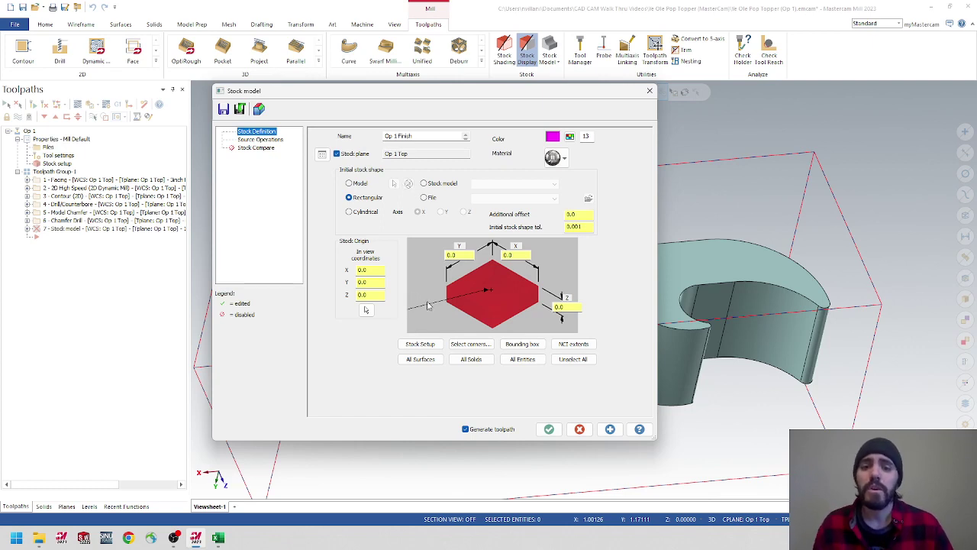
- Take the stock model's rectangular shape from Stock Setup and use all of Toolpath Group-1 as its source operations
click(421, 345)
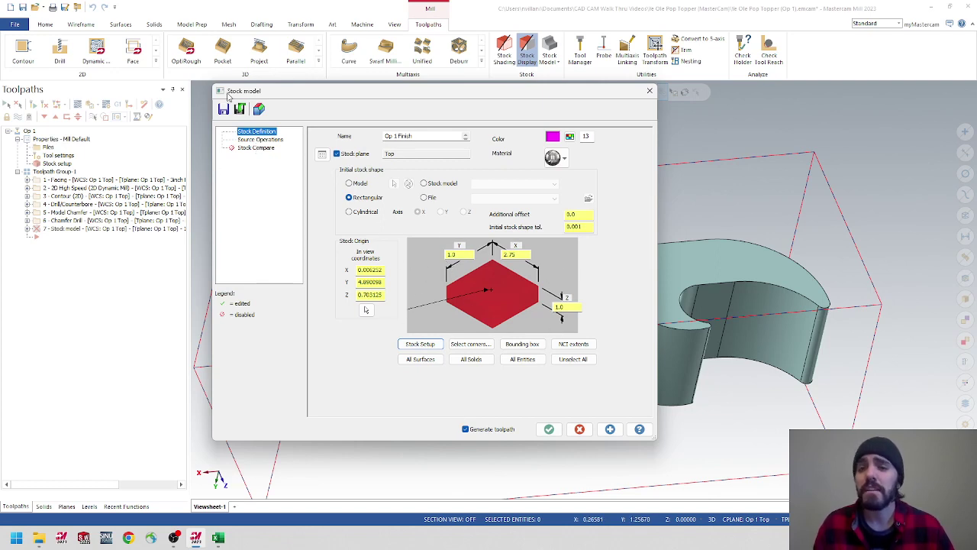
click(263, 140)
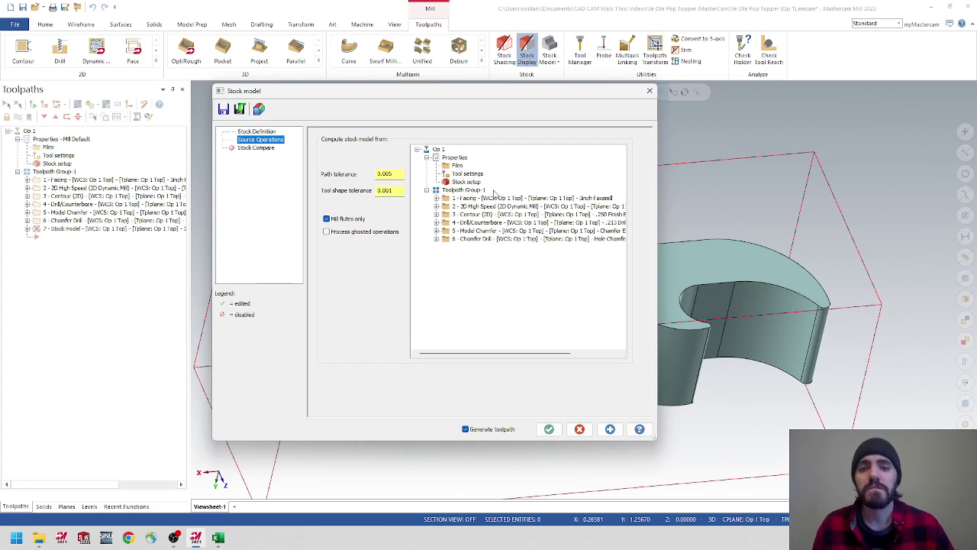
click(469, 192)
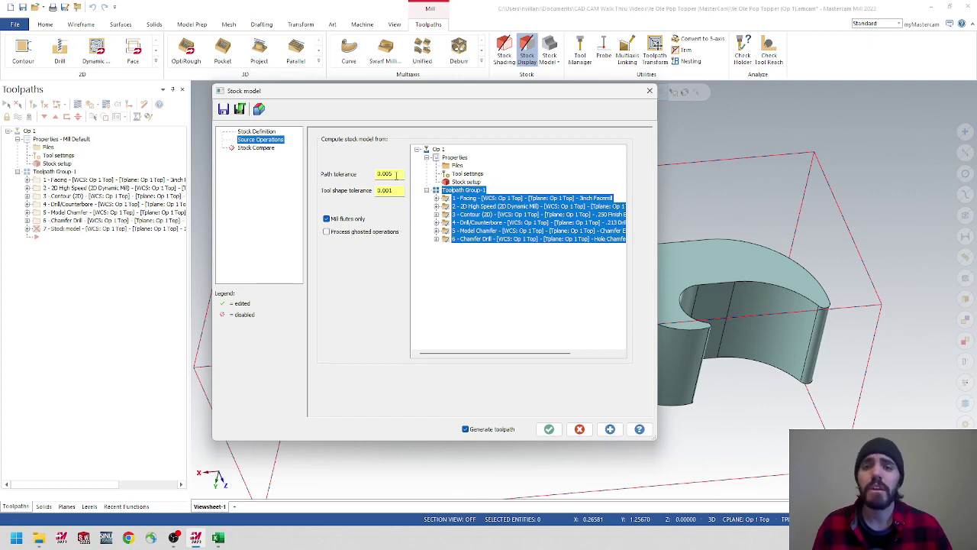
- Set the stock model's path tolerance to .001 and generate the stock model
drag(396, 175, 356, 174)
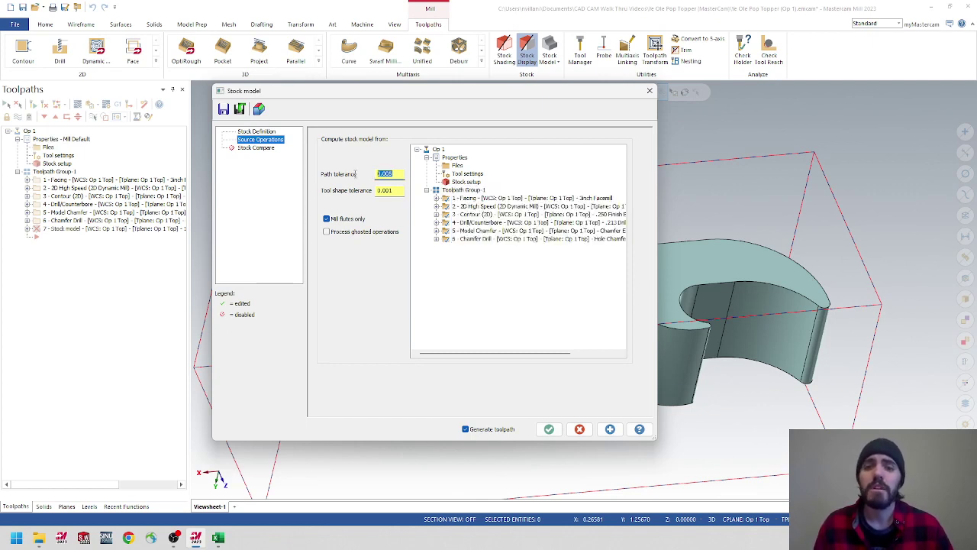
text(.0)
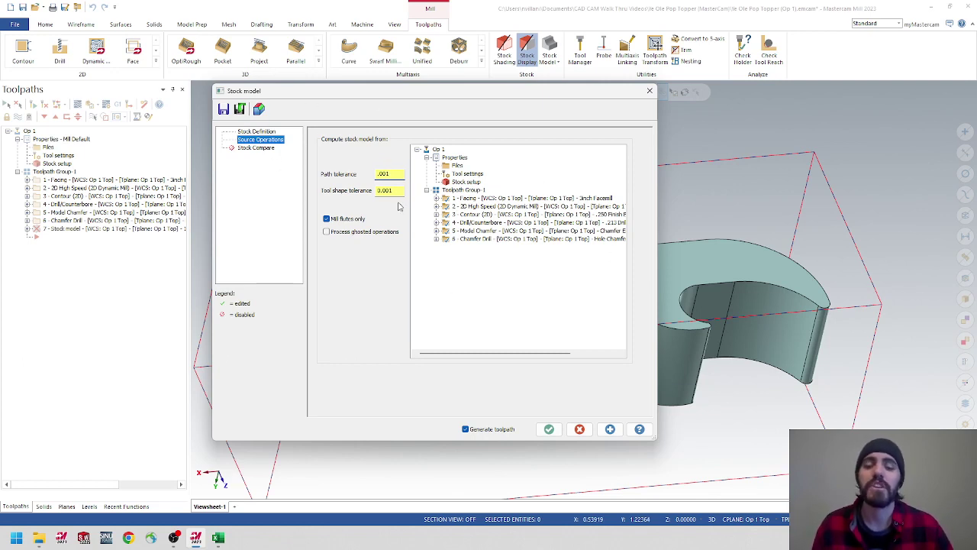
click(549, 429)
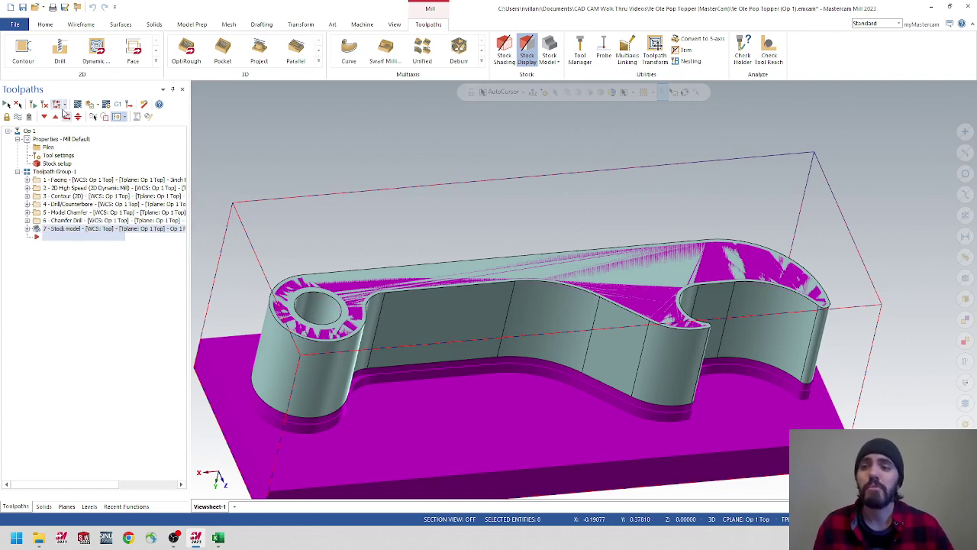
click(18, 118)
click(18, 118)
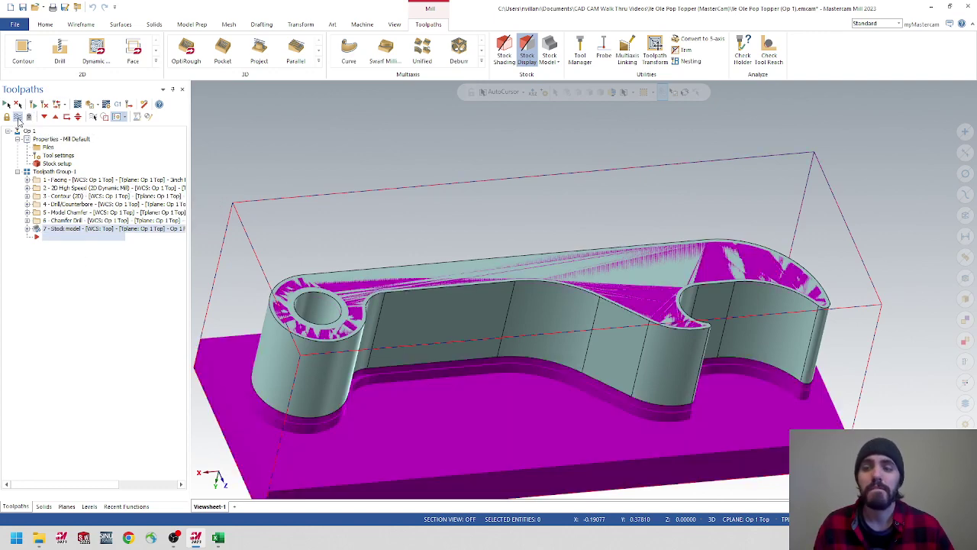
click(18, 119)
click(18, 119)
click(18, 118)
click(18, 119)
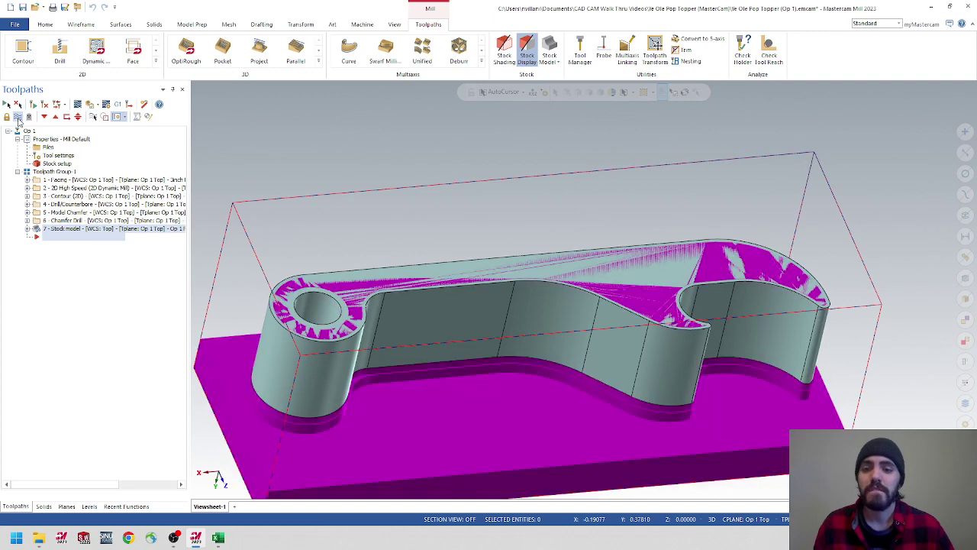
click(18, 118)
click(19, 119)
click(18, 118)
click(19, 119)
click(18, 119)
click(18, 118)
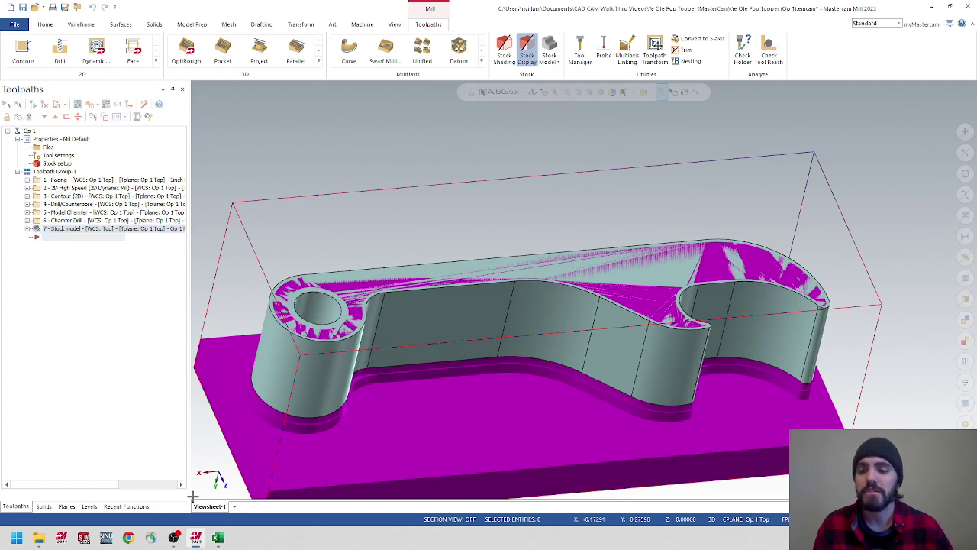
- Convert the Op 1 Finish stock model to a mesh on the Op 1 Finish level and turn off the stock model's display
click(88, 507)
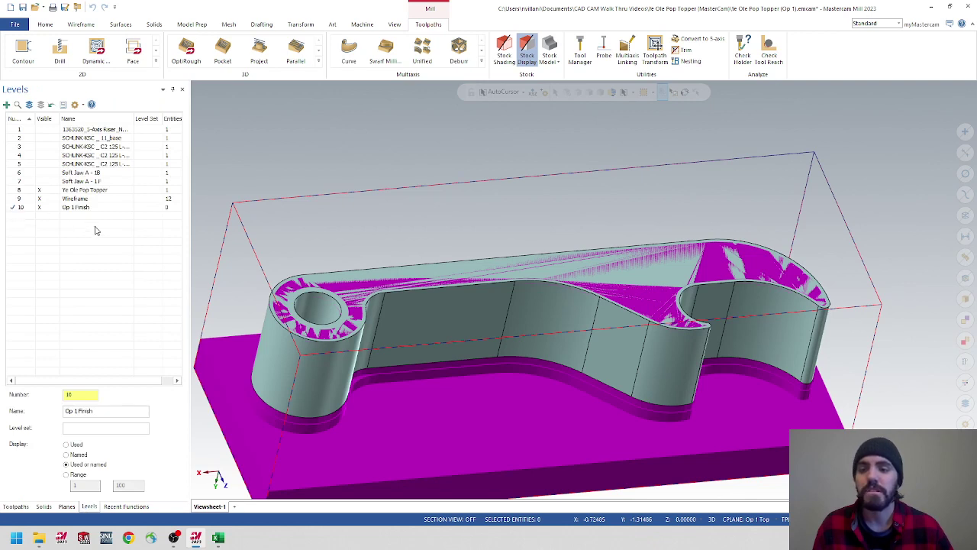
click(15, 507)
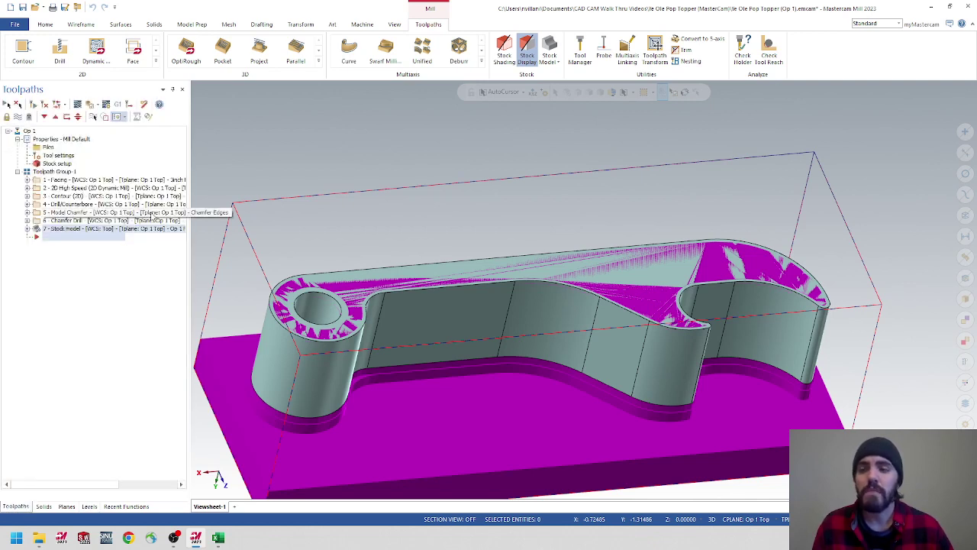
click(557, 66)
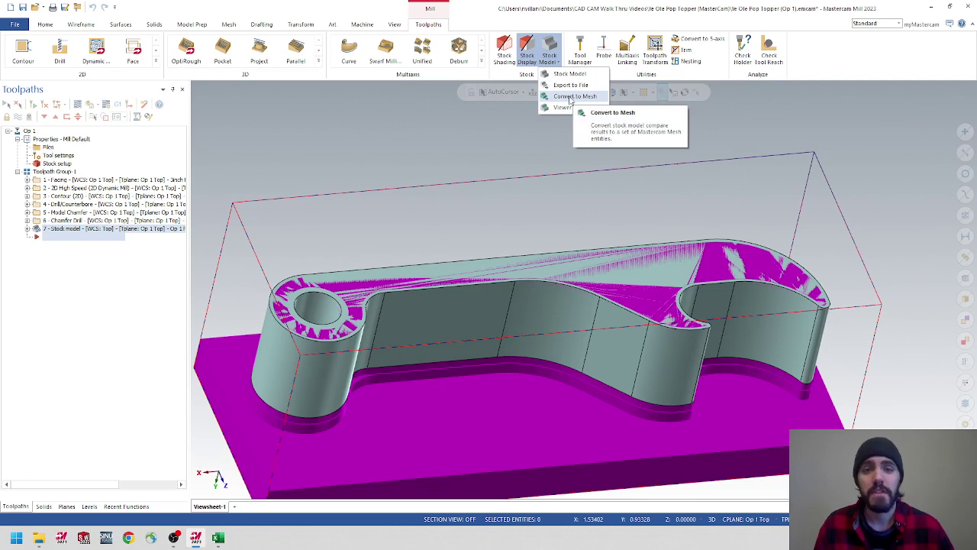
click(571, 97)
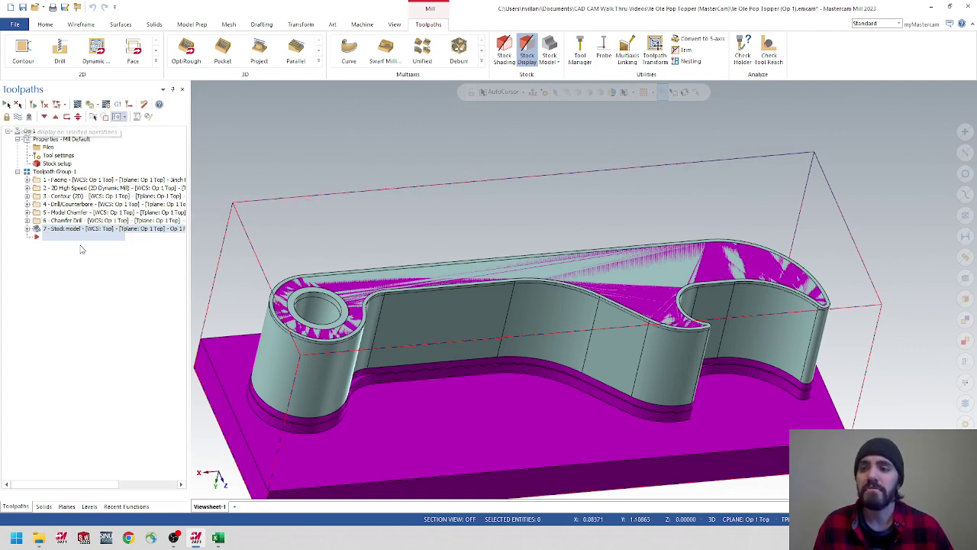
click(17, 116)
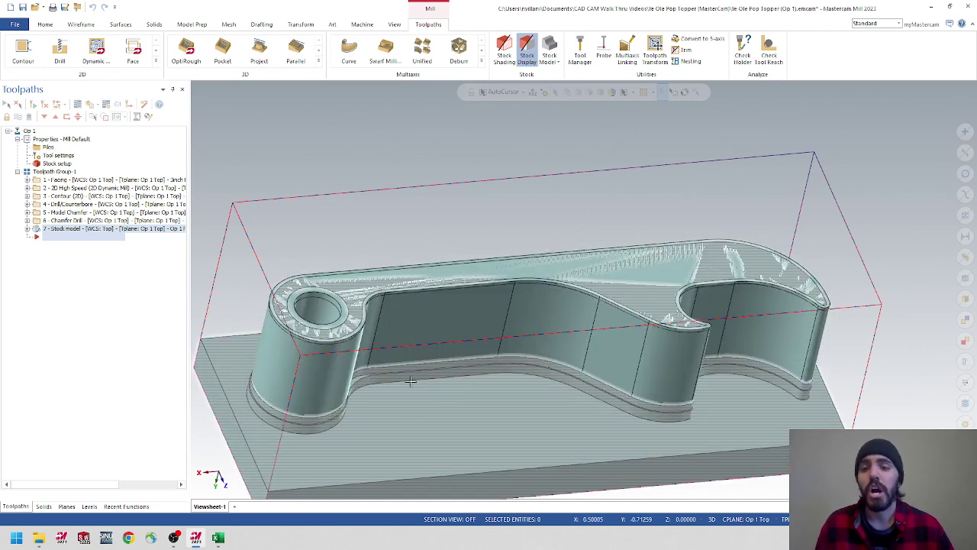
- Make the Wireframe level active, toggle Op 1 Finish to check the mesh, and hide the Ye Ole Pop Topper level
click(89, 506)
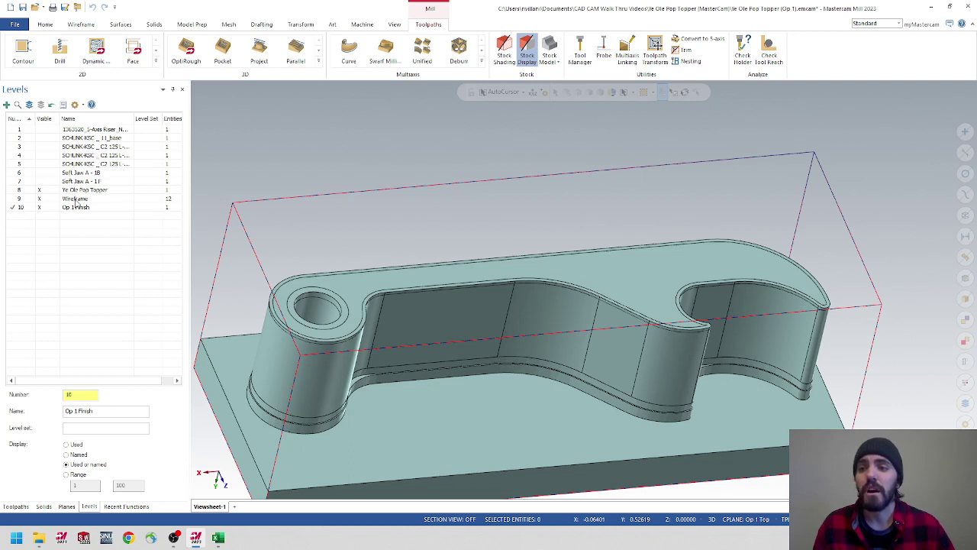
click(18, 199)
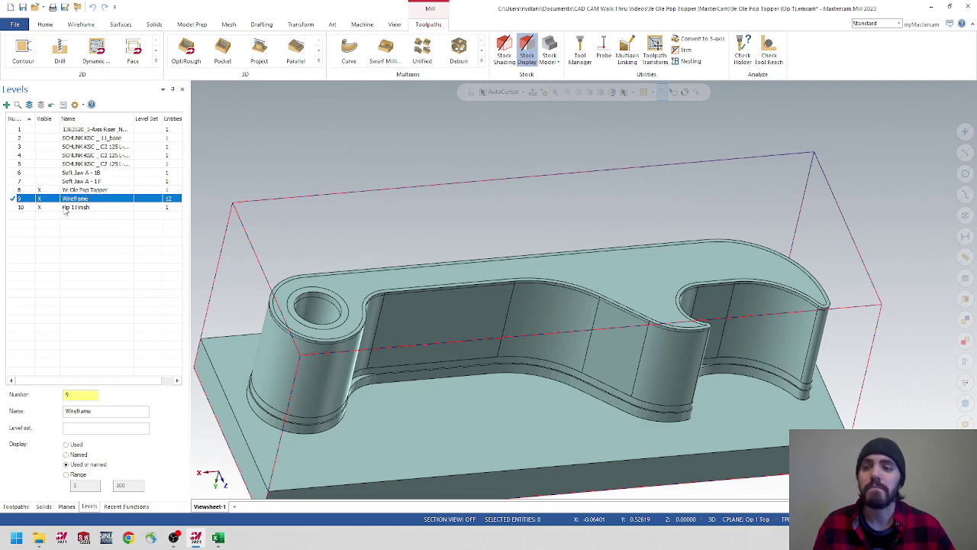
click(40, 210)
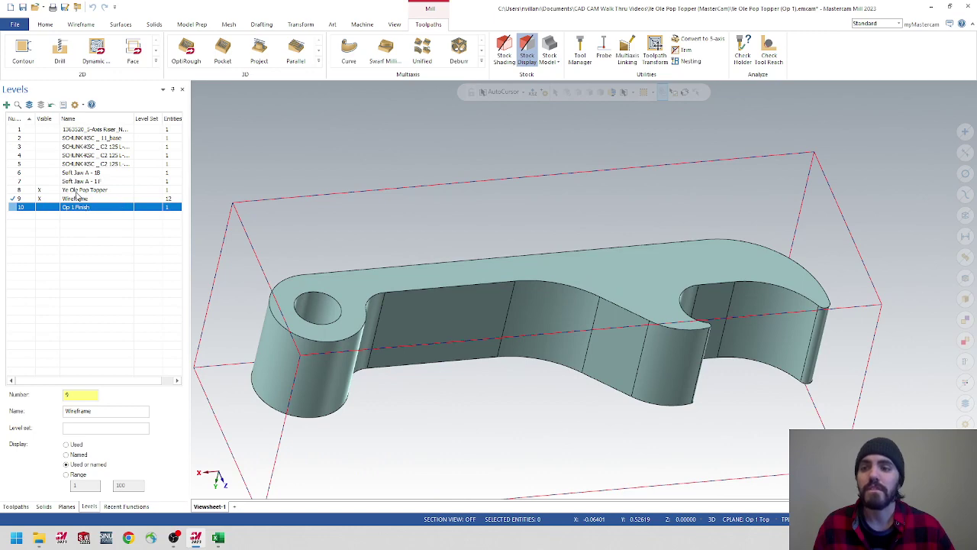
click(40, 208)
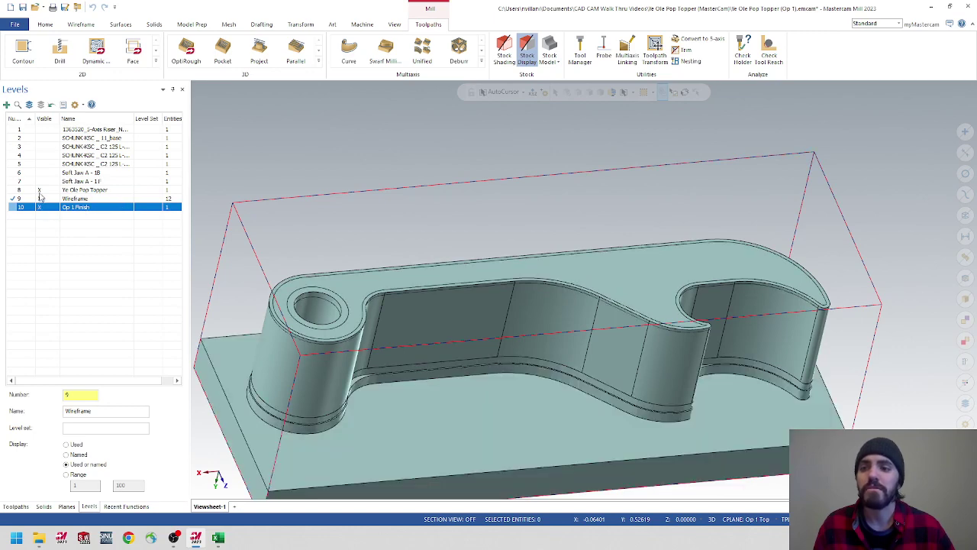
click(40, 190)
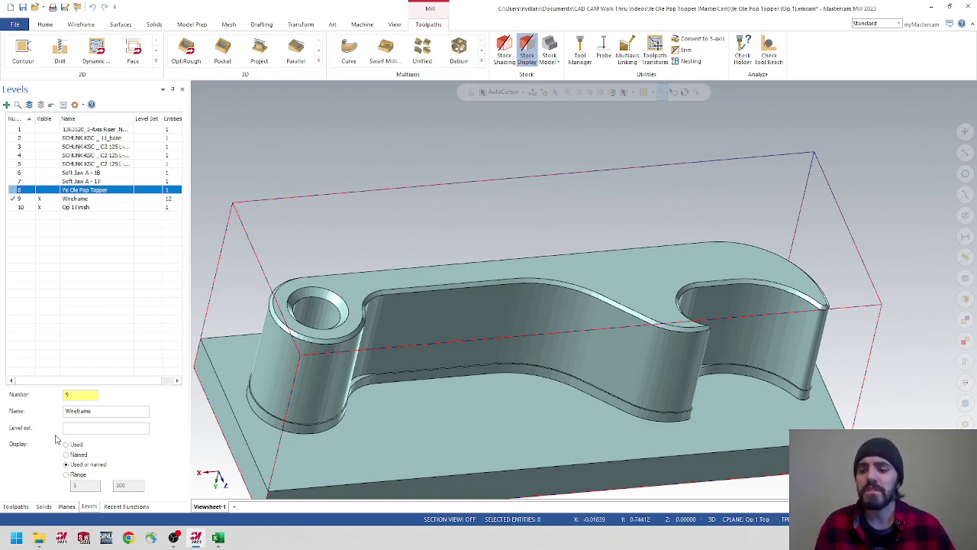
- Add a second machine group using the default mill
click(28, 509)
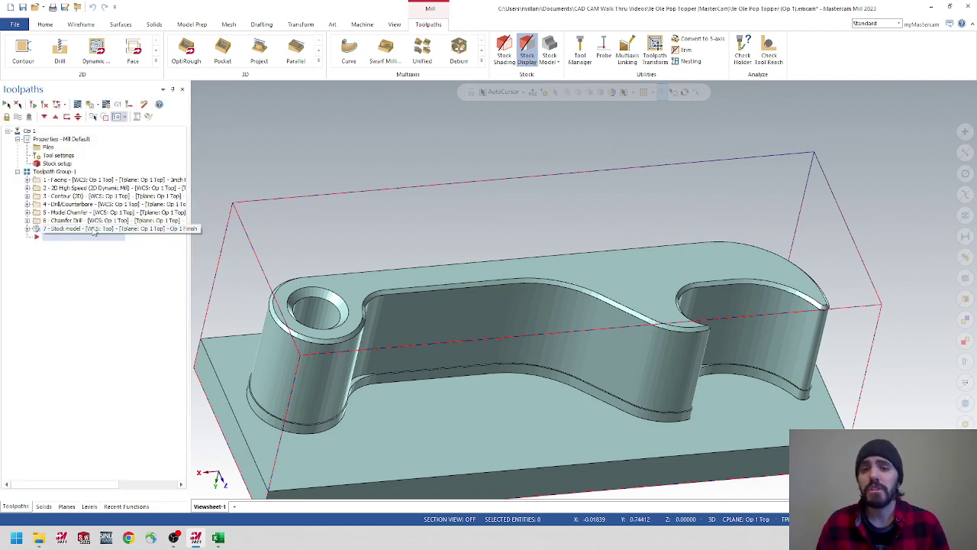
click(363, 24)
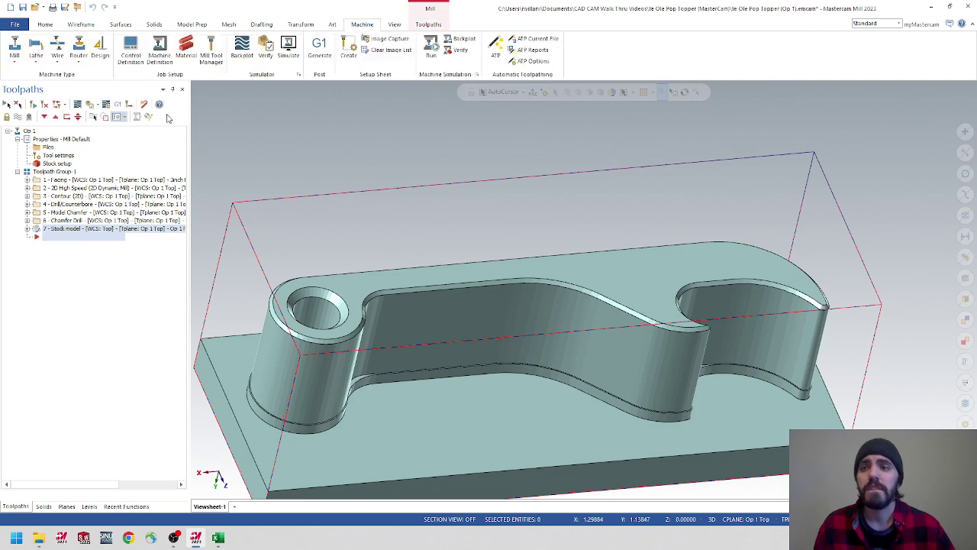
click(14, 53)
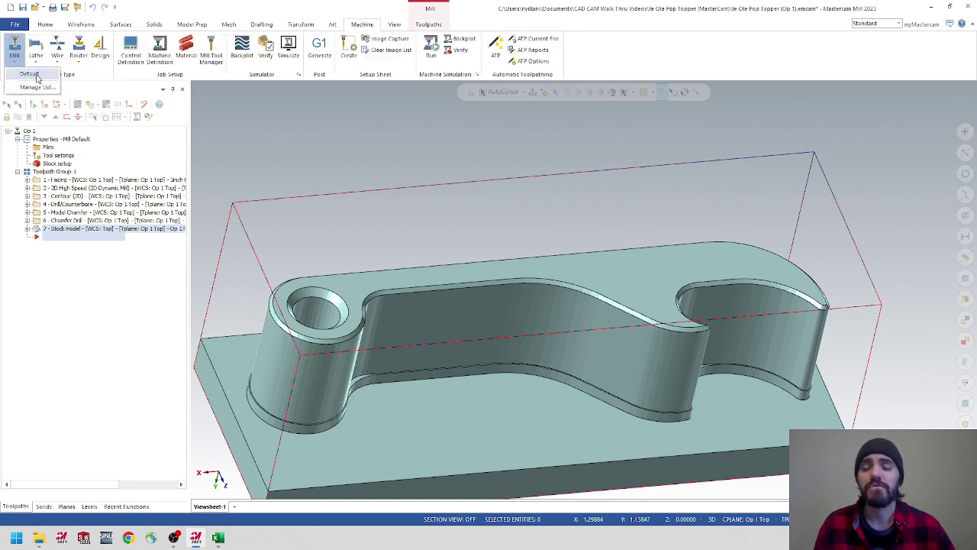
click(30, 74)
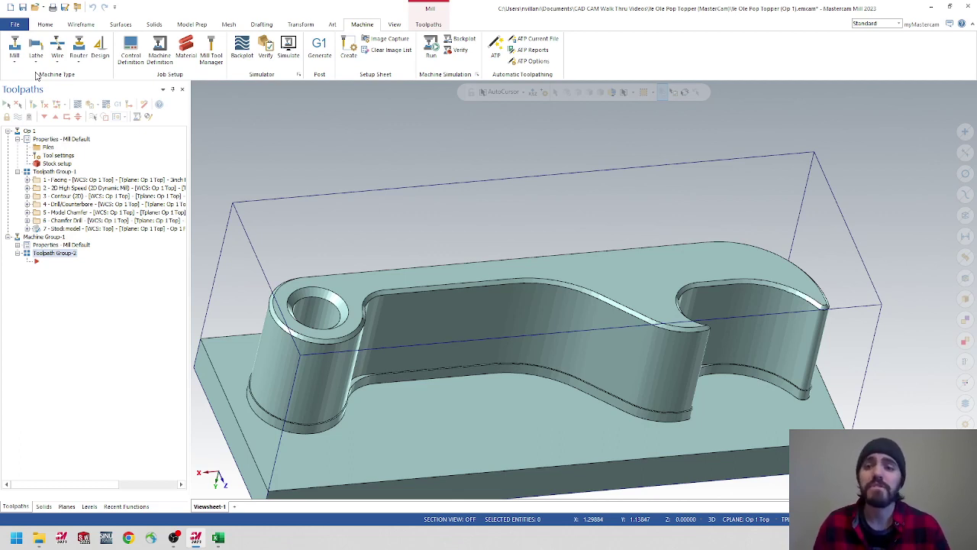
- Define the new machine group's stock by selecting the Op 1 Finish mesh as the stock entity
click(18, 247)
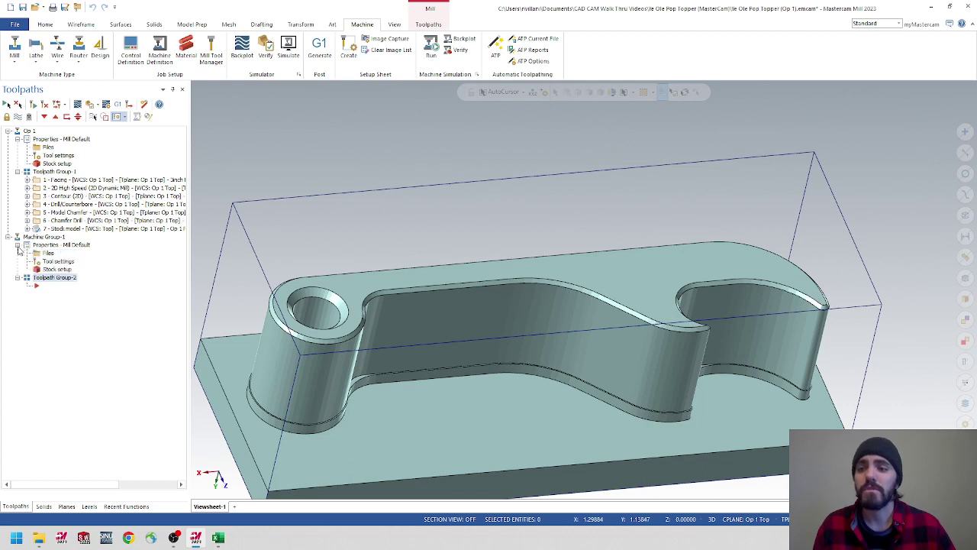
double_click(57, 270)
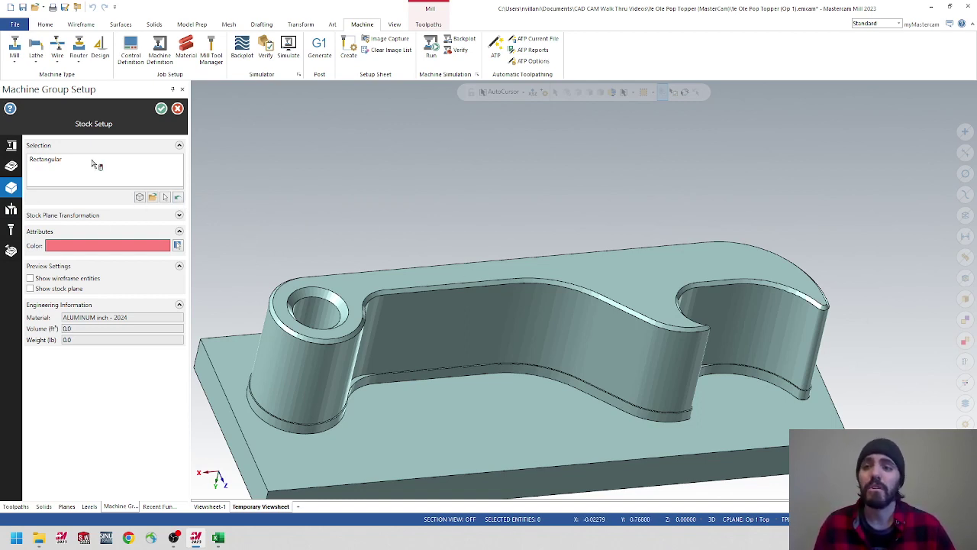
click(167, 198)
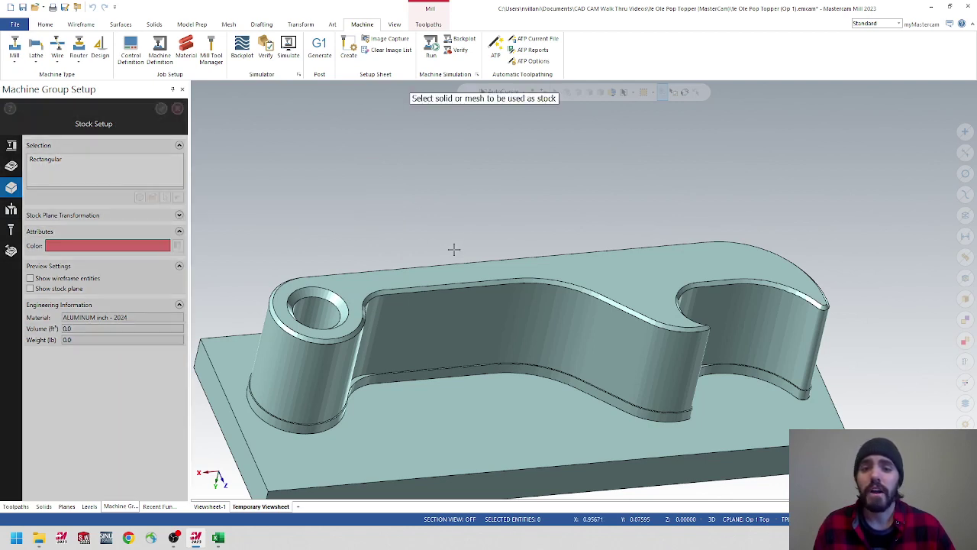
click(479, 320)
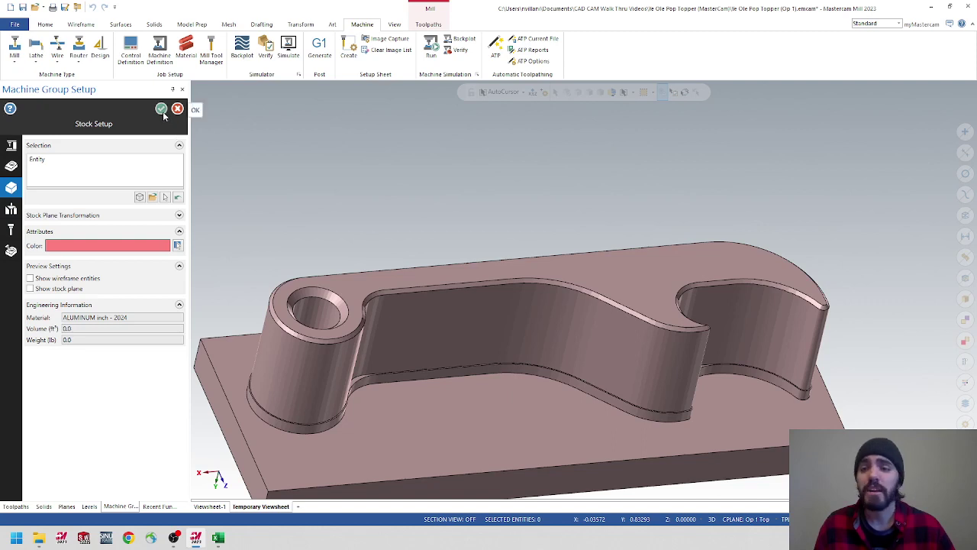
click(161, 110)
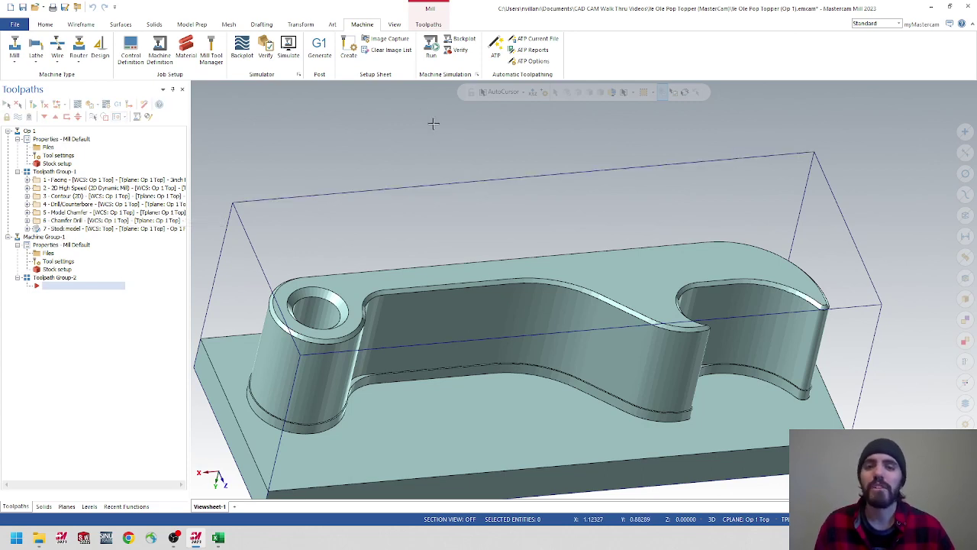
- Load the DMU_50_IIT tool library in the Tool Manager for Machine Group-1
click(429, 24)
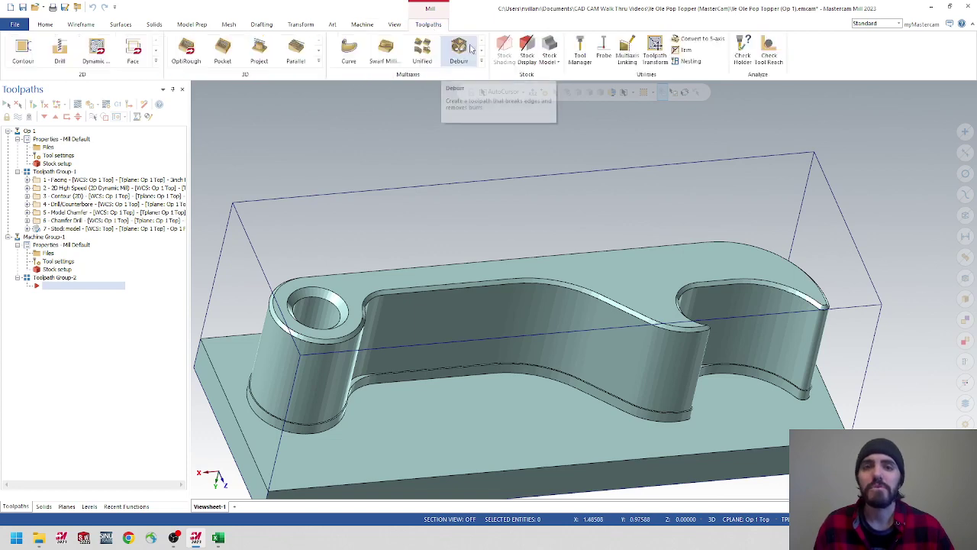
click(580, 53)
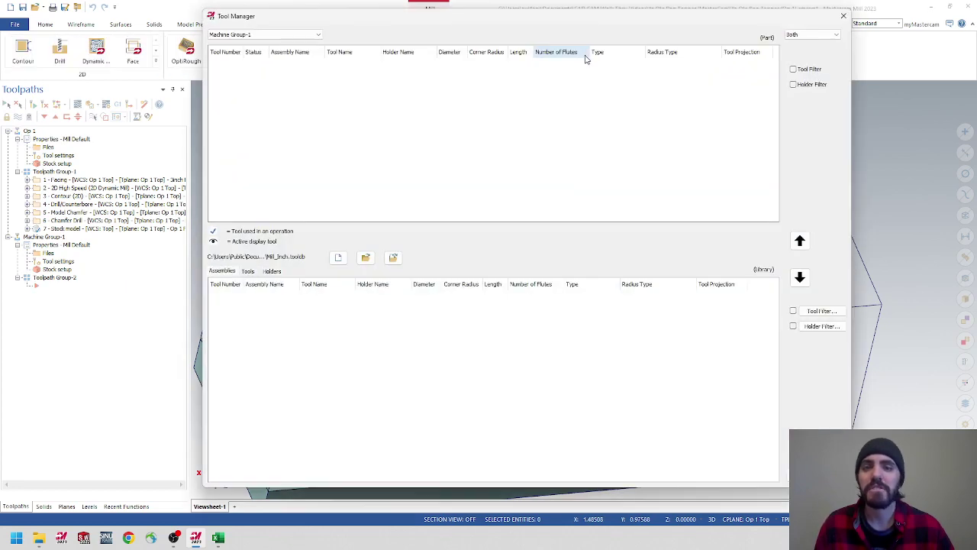
click(366, 260)
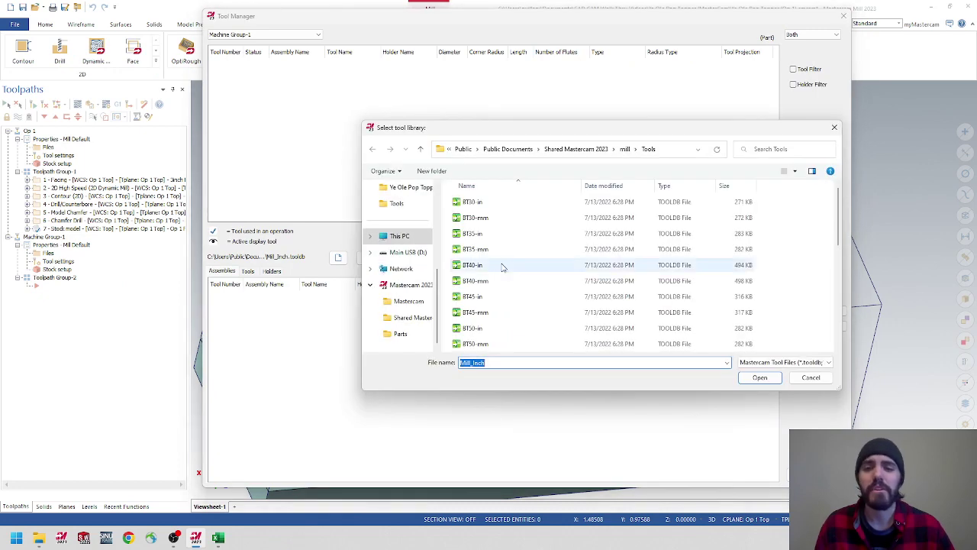
scroll(469, 267, down, 2)
scroll(469, 267, down, 2)
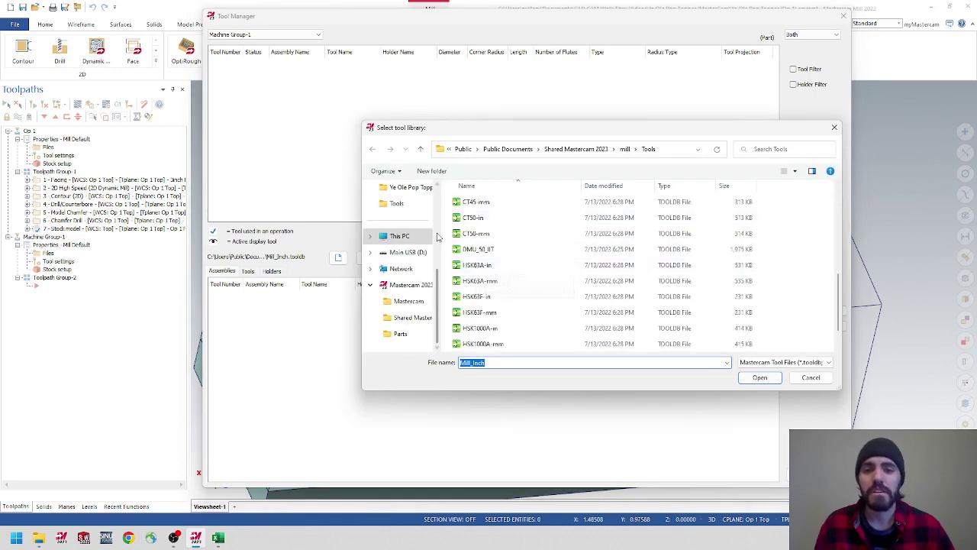
click(481, 250)
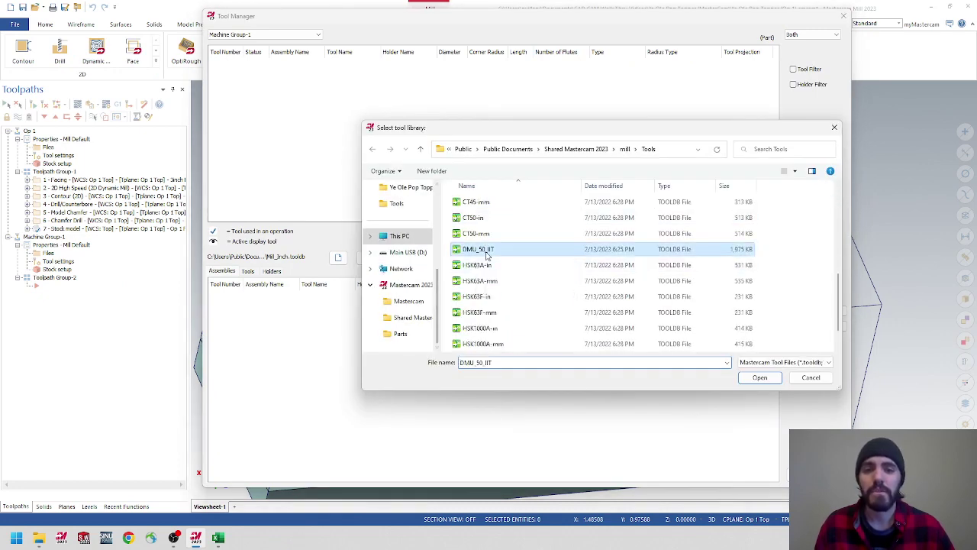
click(760, 377)
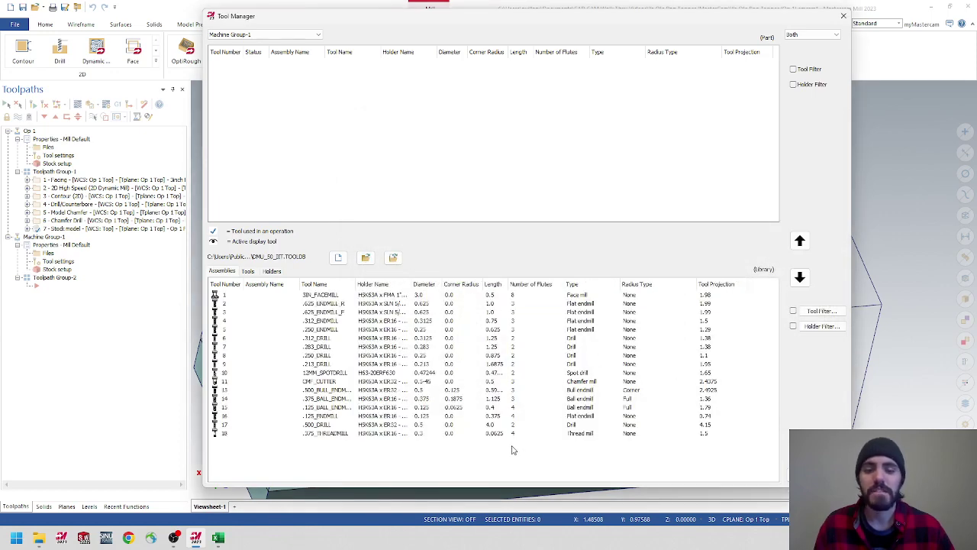
- Copy all tools from the DMU_50_IIT library into Machine Group-1 and close the Tool Manager
drag(512, 450, 336, 289)
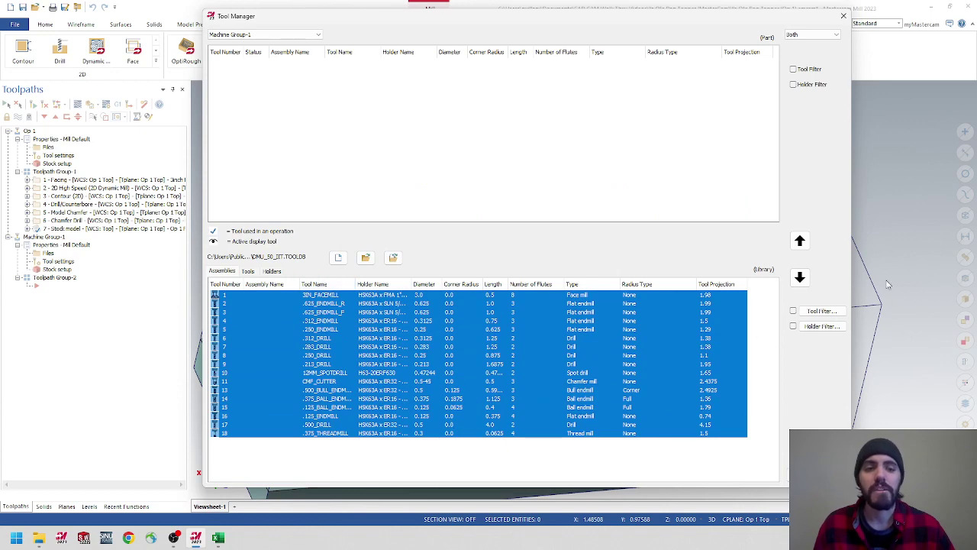
click(800, 241)
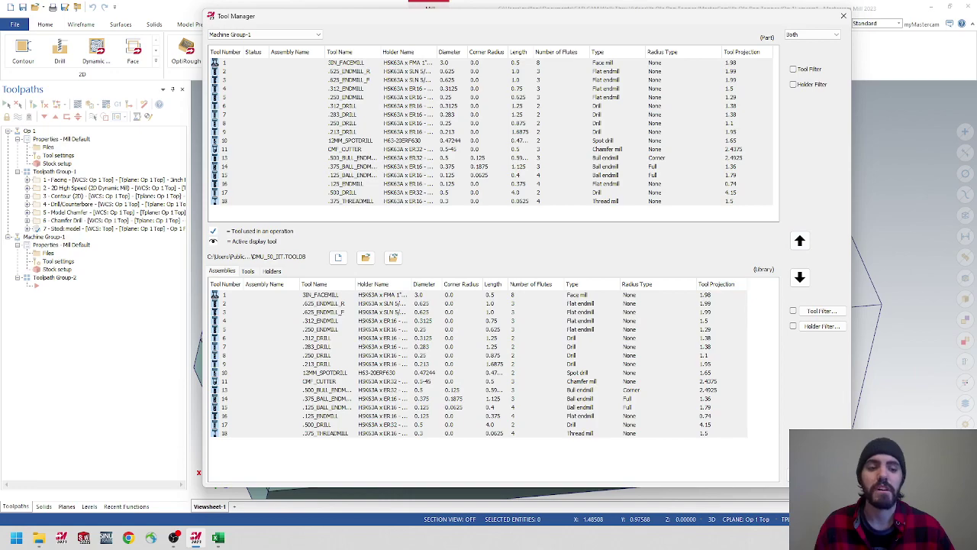
click(817, 467)
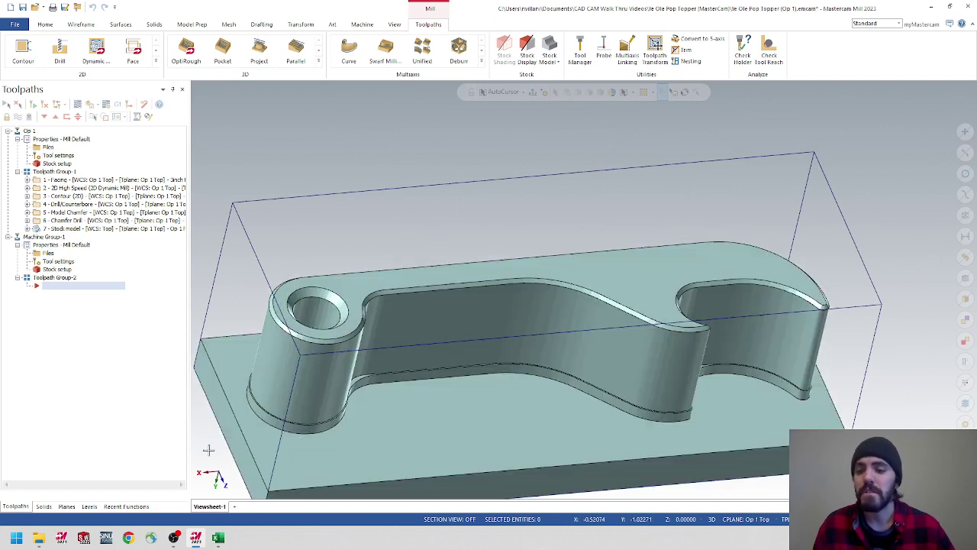
- Show the Ye Ole Pop Topper level and hide the Op 1 Finish level
click(89, 507)
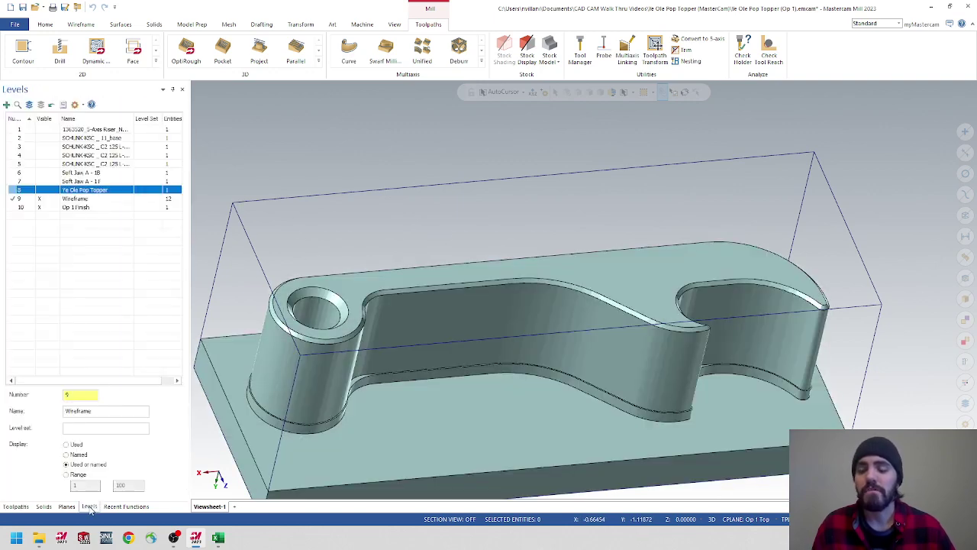
click(44, 190)
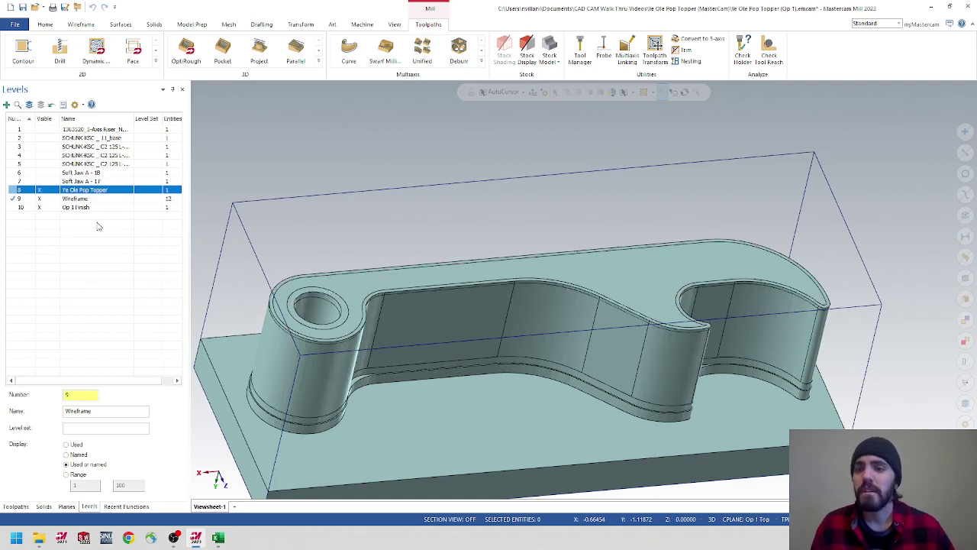
click(40, 207)
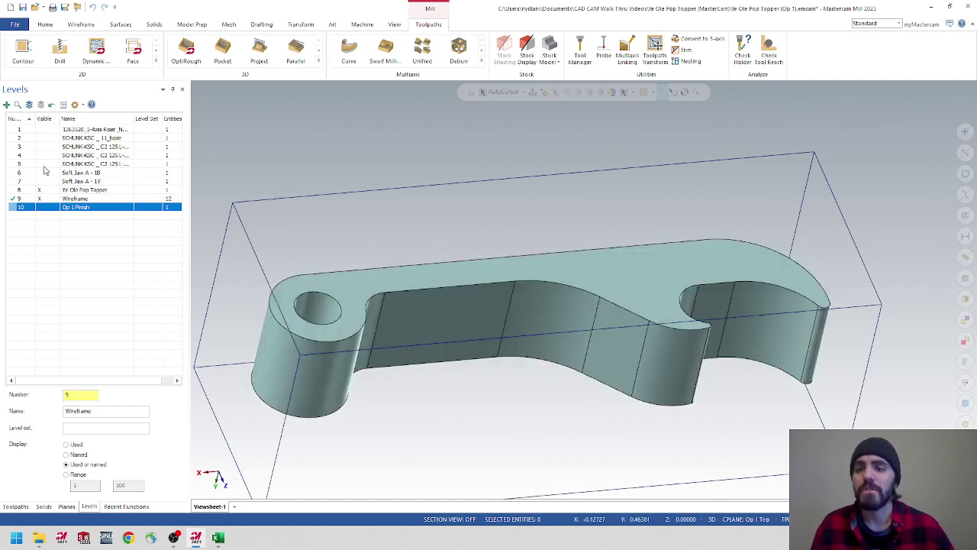
- Make levels 1 to 7 visible, covering the 5-axis riser, the SCHUNK vise components and both soft jaws
click(43, 130)
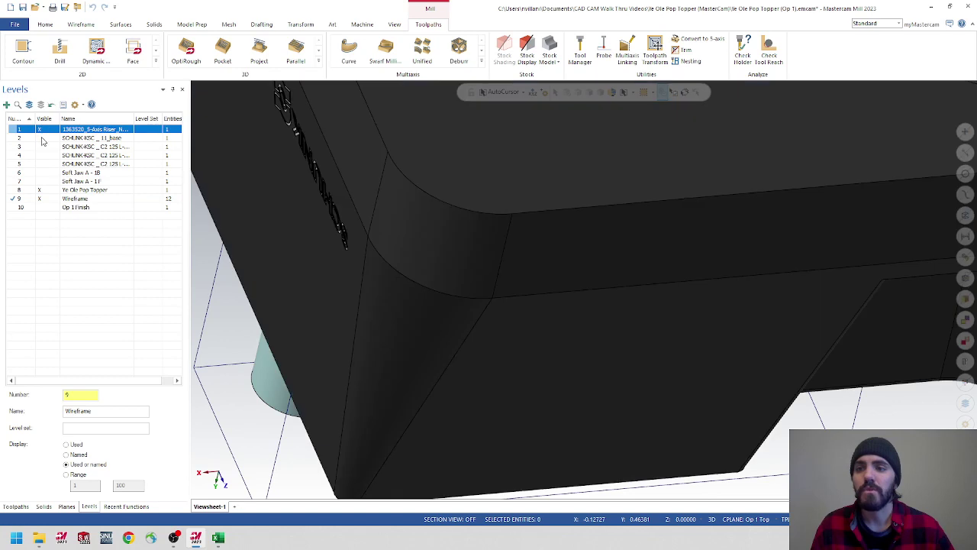
click(45, 138)
click(43, 146)
click(44, 155)
click(44, 163)
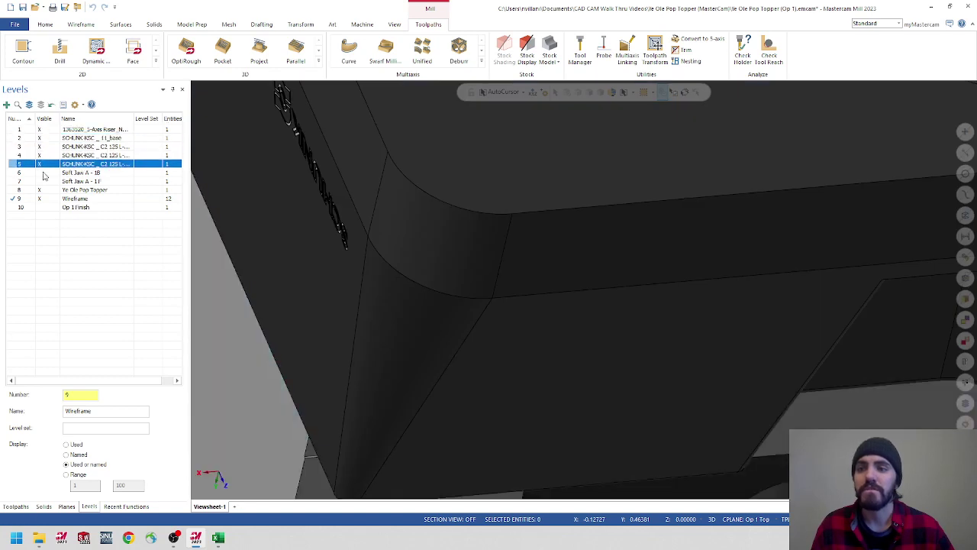
click(43, 172)
click(44, 181)
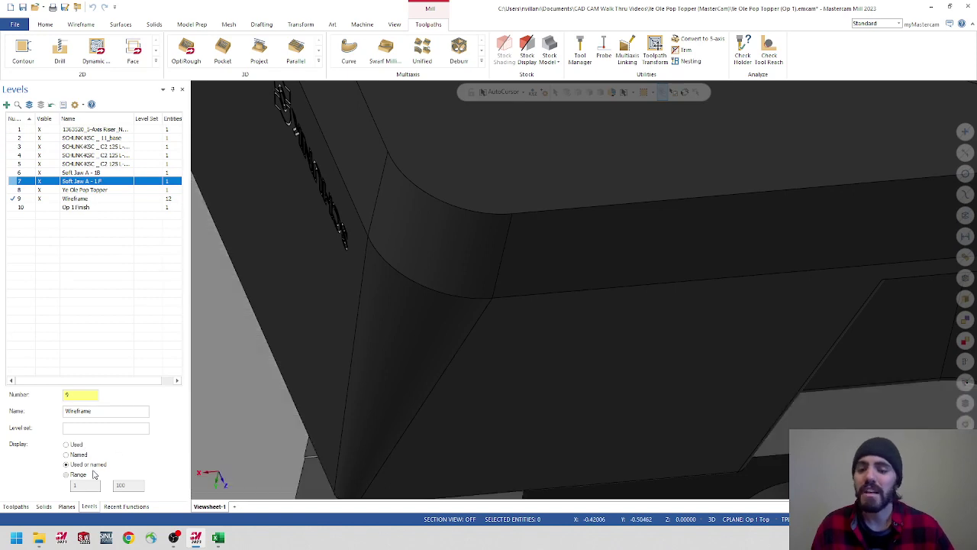
- Set Op 2 Top as the active WCS, construction plane and tool plane, with the graphics view aligned to it
click(68, 507)
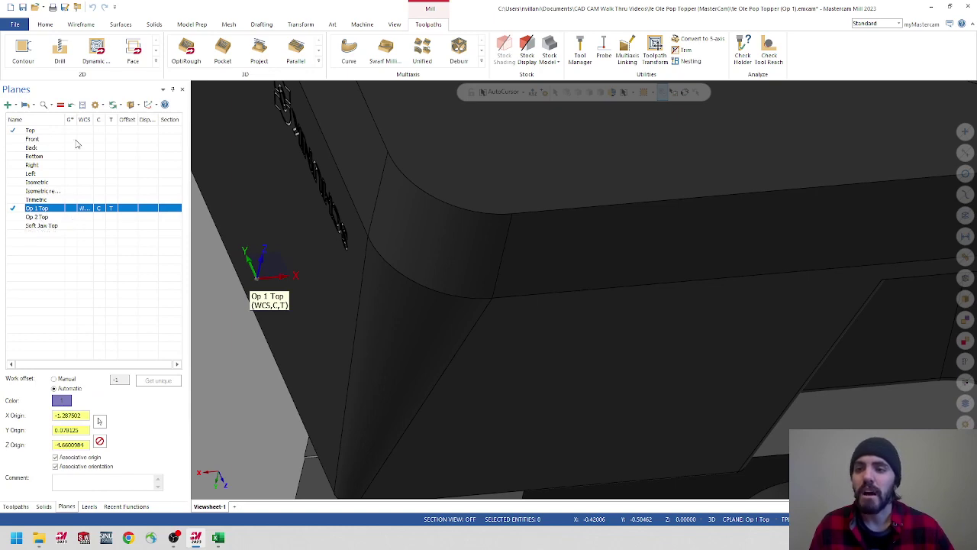
click(74, 220)
double_click(73, 220)
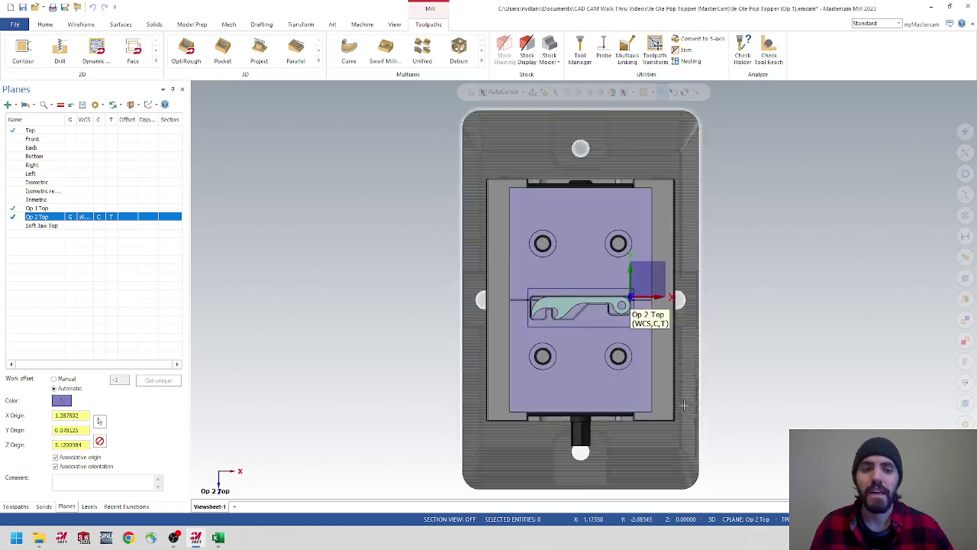
middle_drag(736, 353, 569, 269)
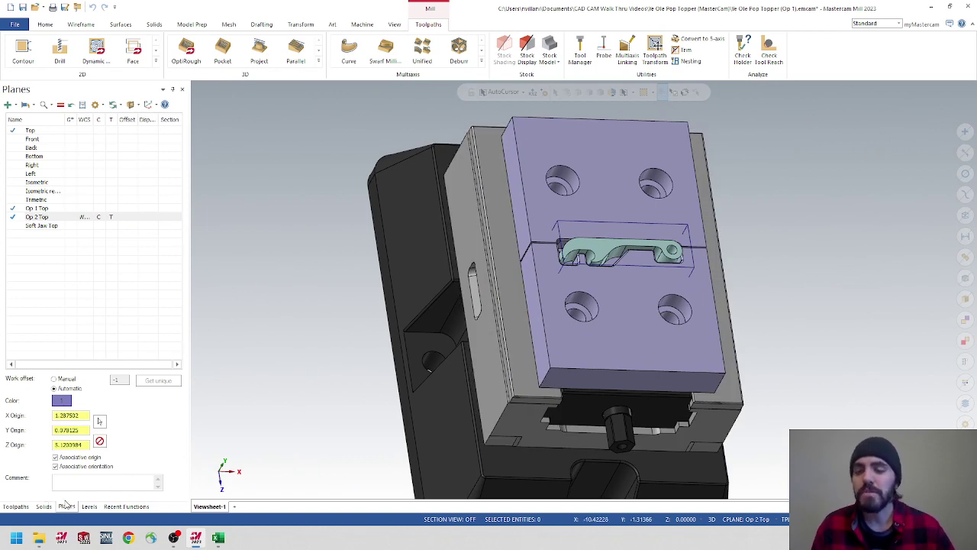
- Rename the second machine group as Op 2
click(15, 507)
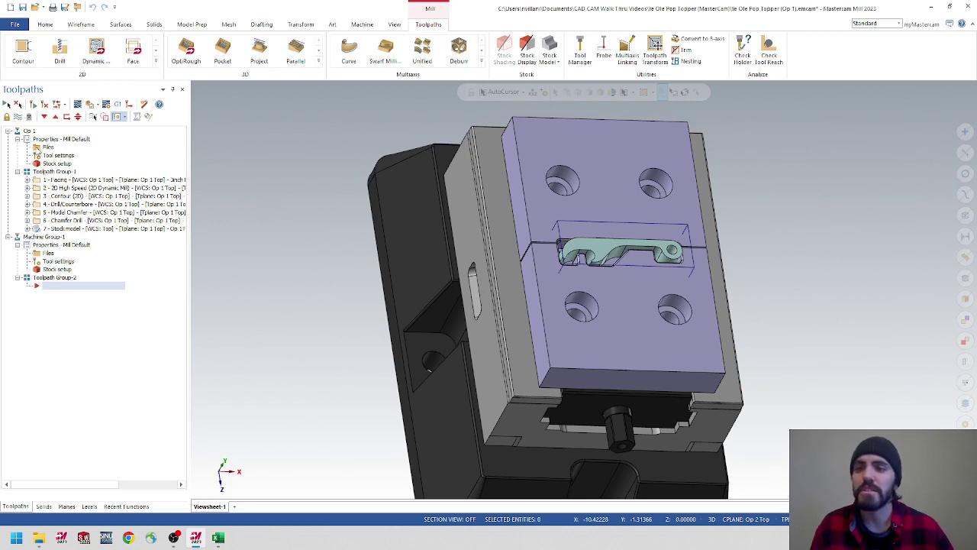
click(44, 239)
click(47, 239)
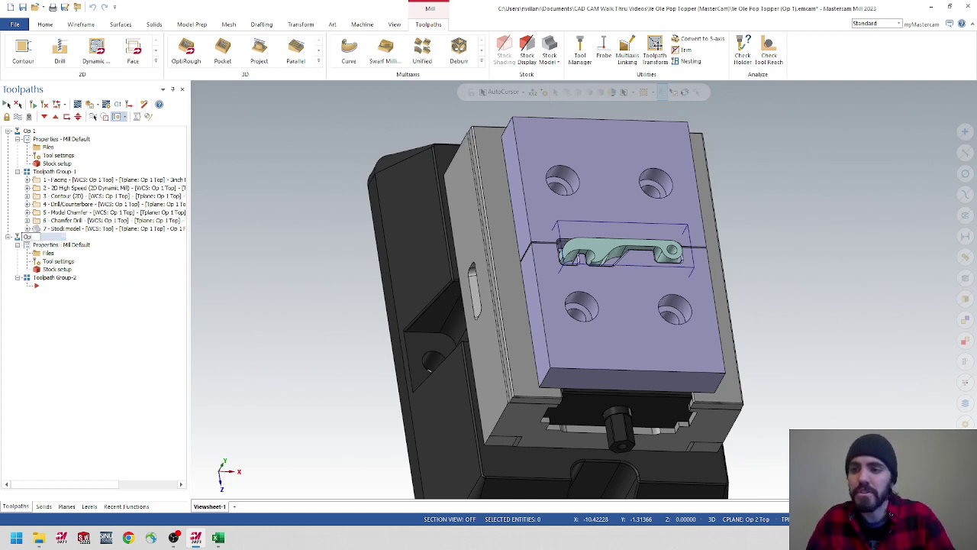
key(Return)
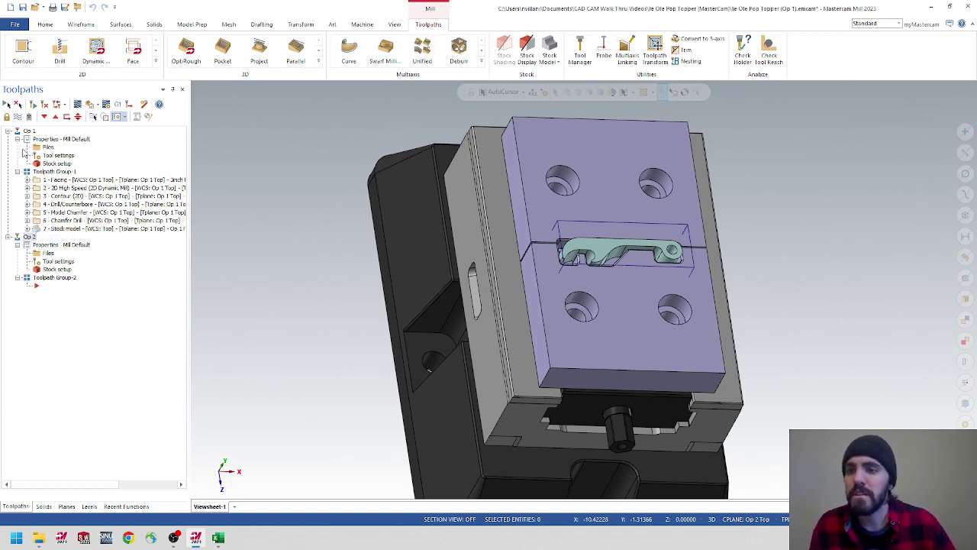
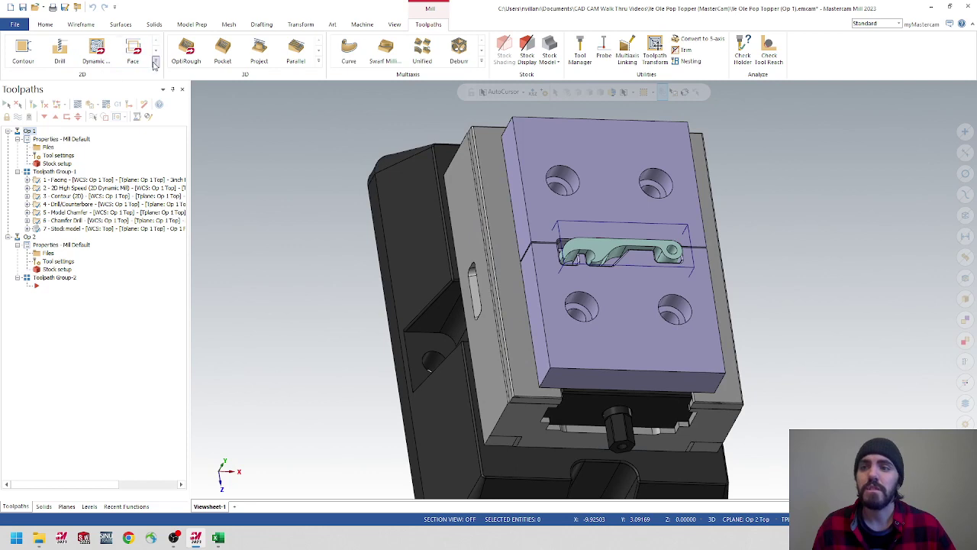
- Create a Face toolpath in Op 2, chaining the upper rectangle of the stock wireframe as its boundary
click(133, 51)
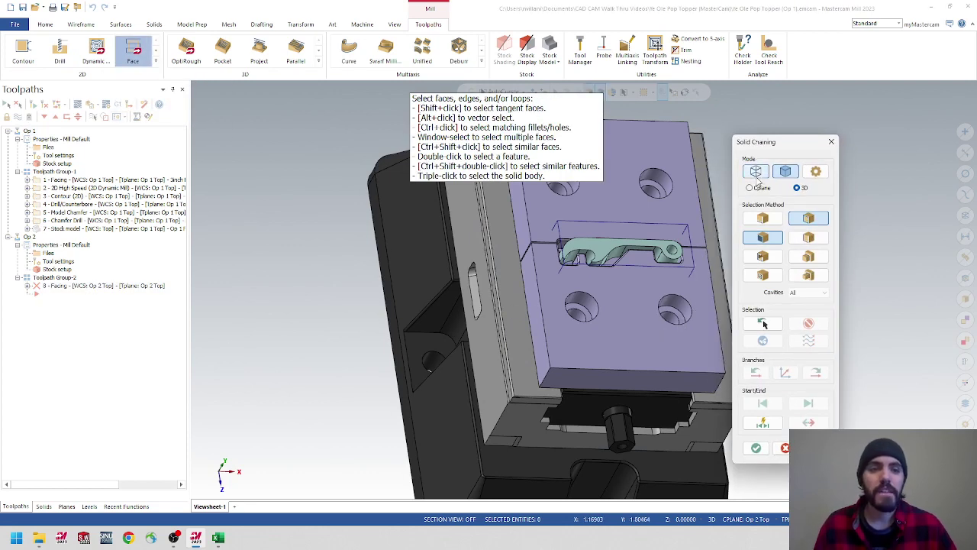
click(756, 171)
drag(769, 155, 321, 145)
click(588, 221)
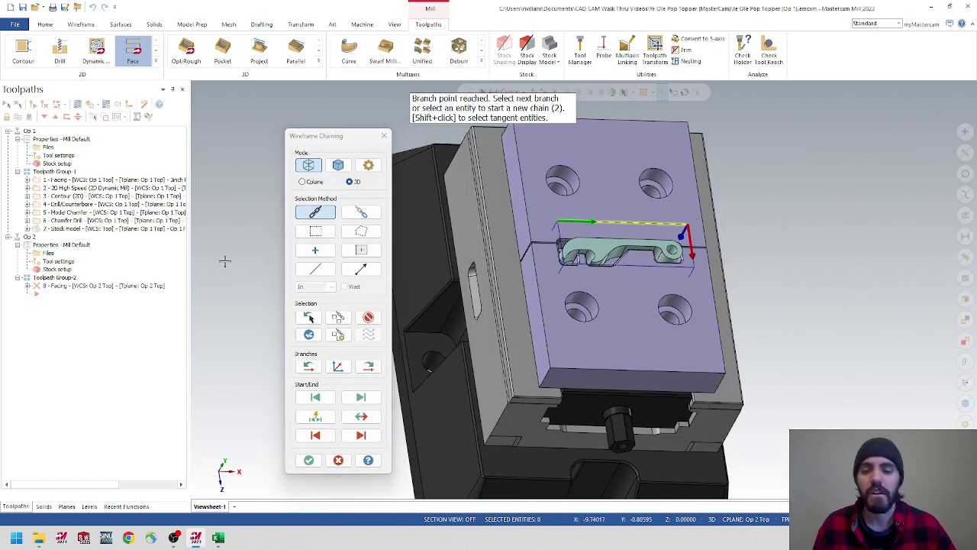
click(361, 436)
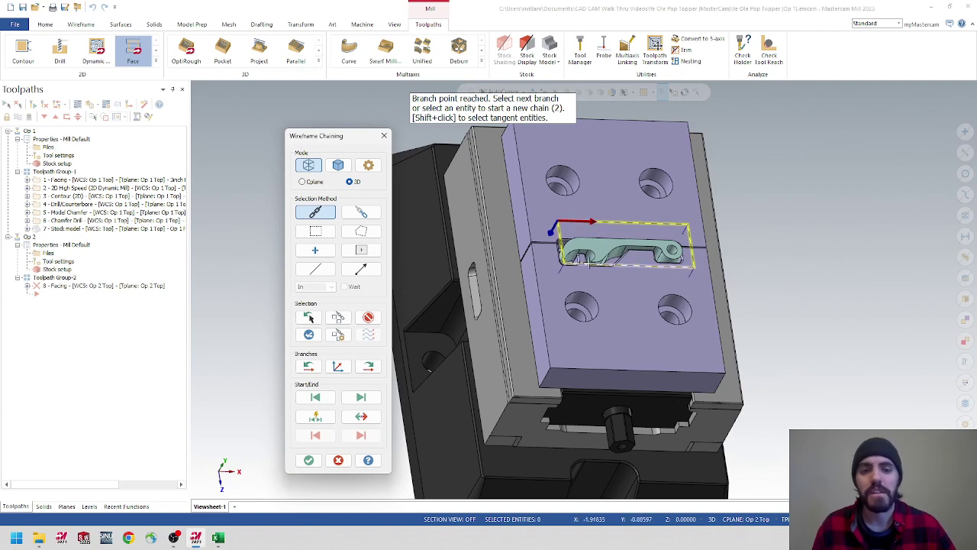
click(309, 461)
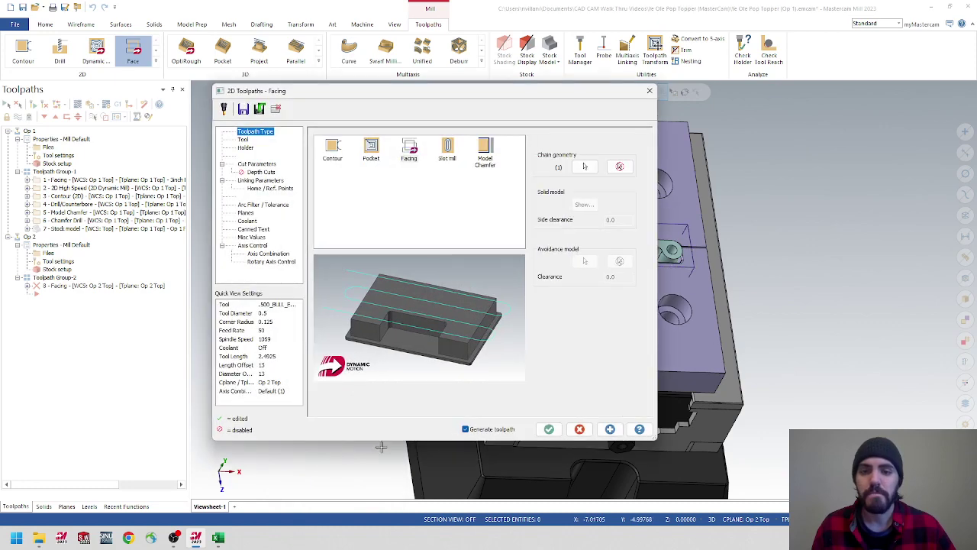
- Assign tool 1, the 3IN_FACEMILL, to the facing toolpath and add the comment "3inch Facemill"
click(244, 142)
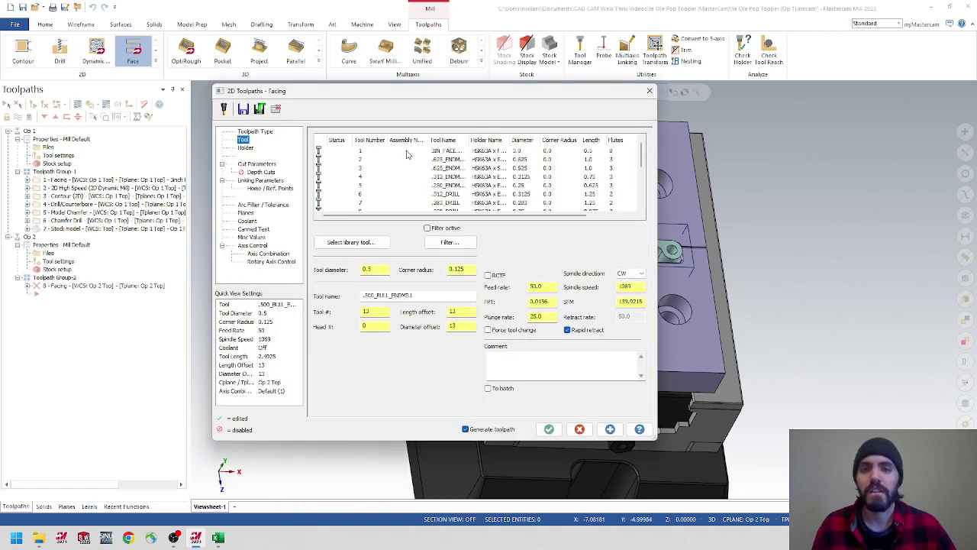
click(407, 152)
click(533, 372)
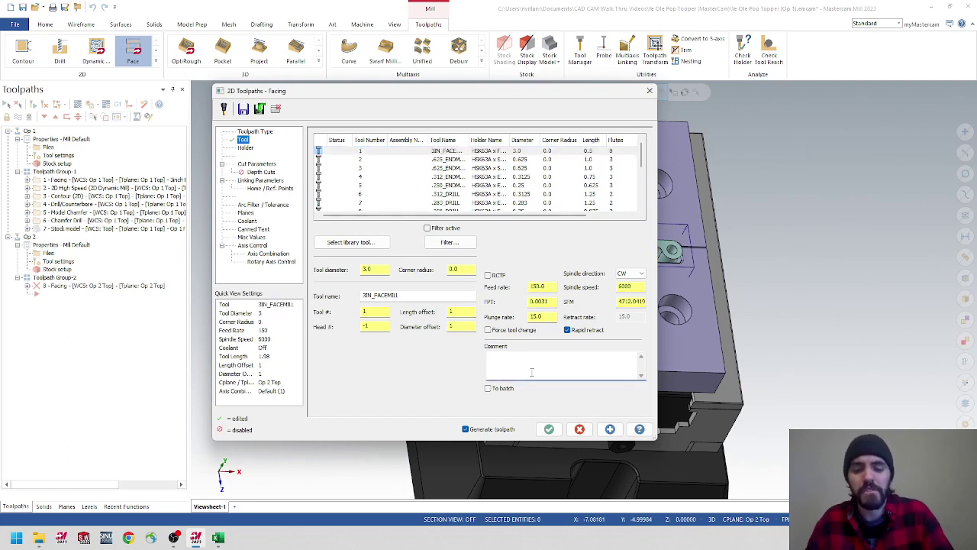
text(2nd)
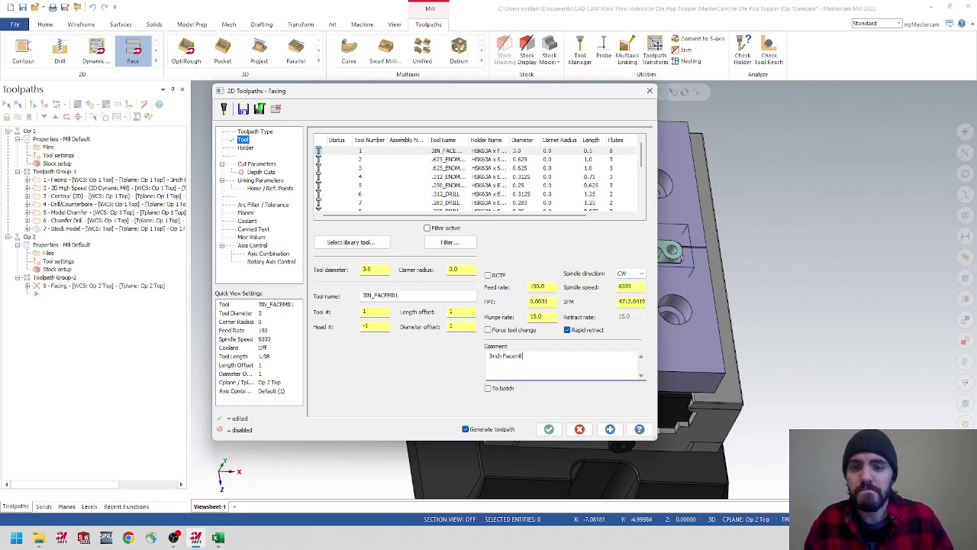
- Set the facing cut to One pass with 25% approach and exit distances and 0 stock to leave on floors
click(268, 165)
click(400, 151)
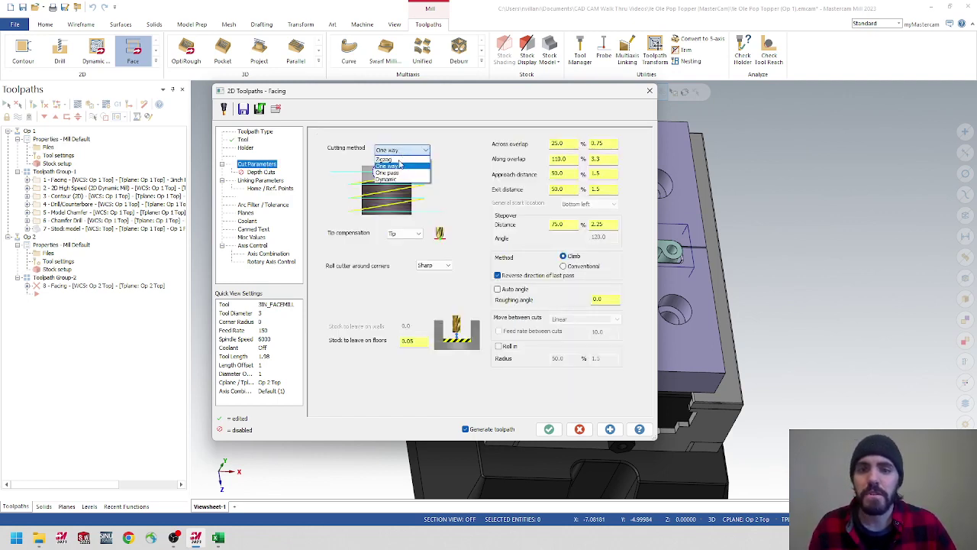
click(397, 173)
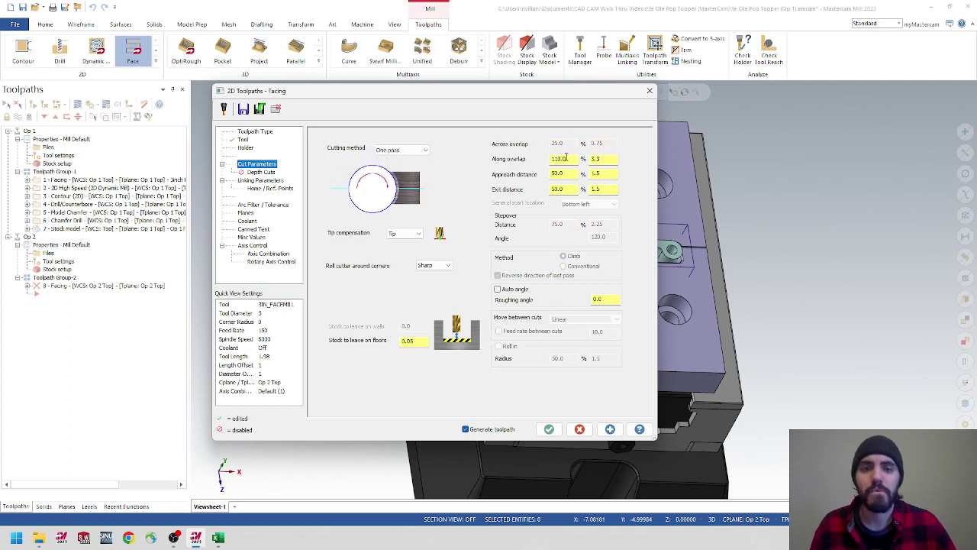
double_click(559, 173)
text(25)
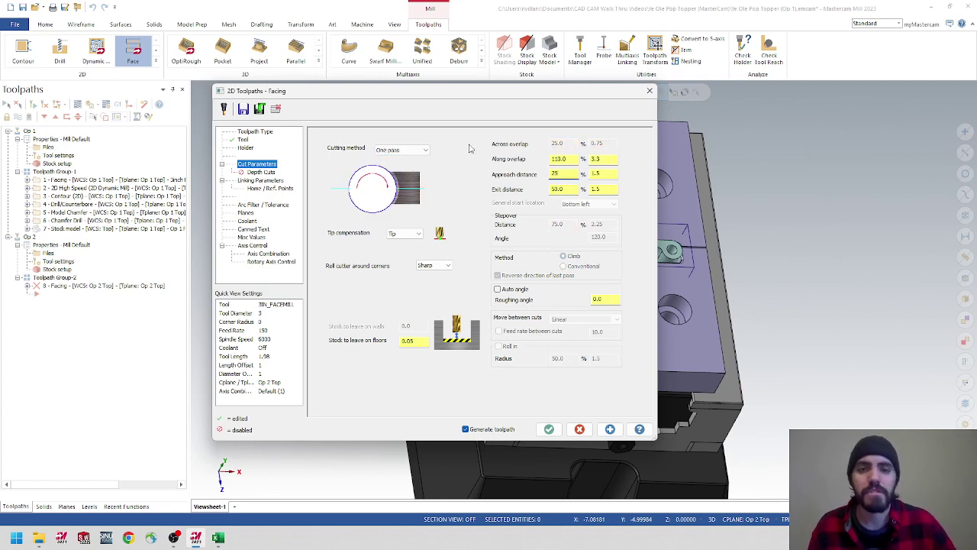
double_click(568, 189)
text(25)
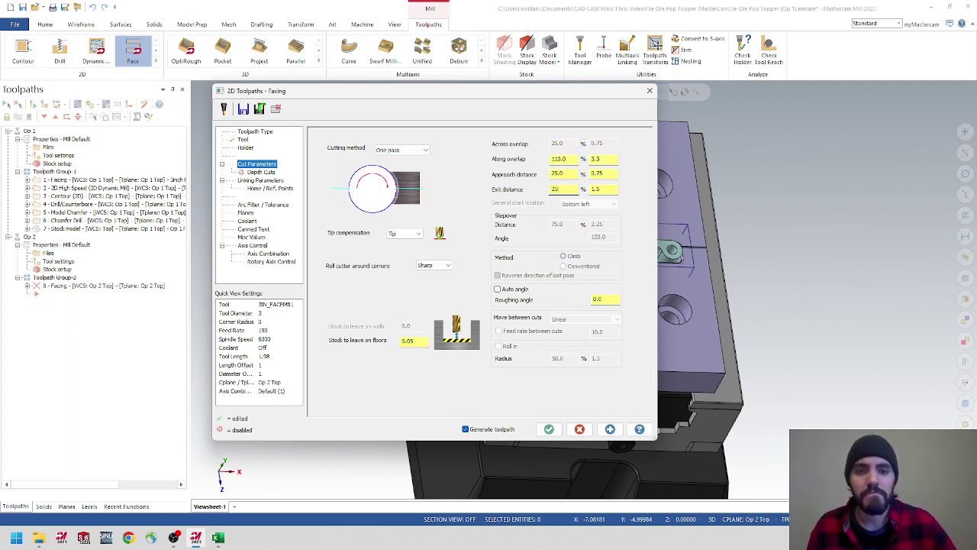
double_click(426, 341)
text(0)
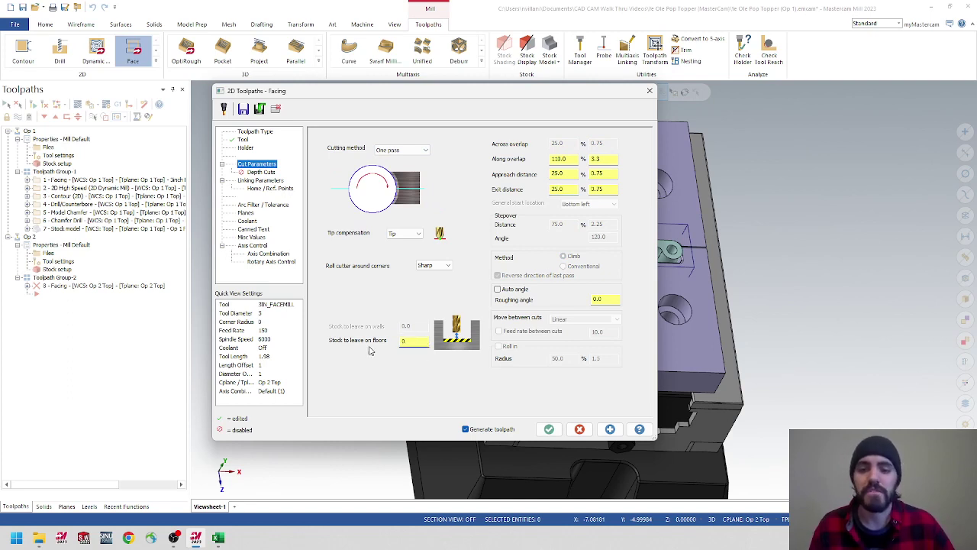
- Check the face mill's depth per pass in the Excel tool list, and enable depth cuts with a 0.0625 maximum rough step and Keep tool down
click(264, 172)
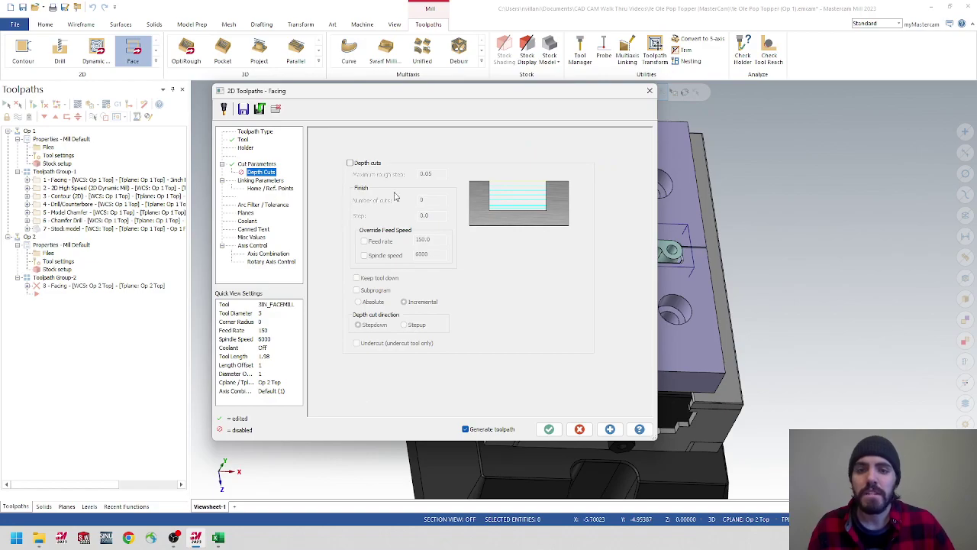
click(220, 539)
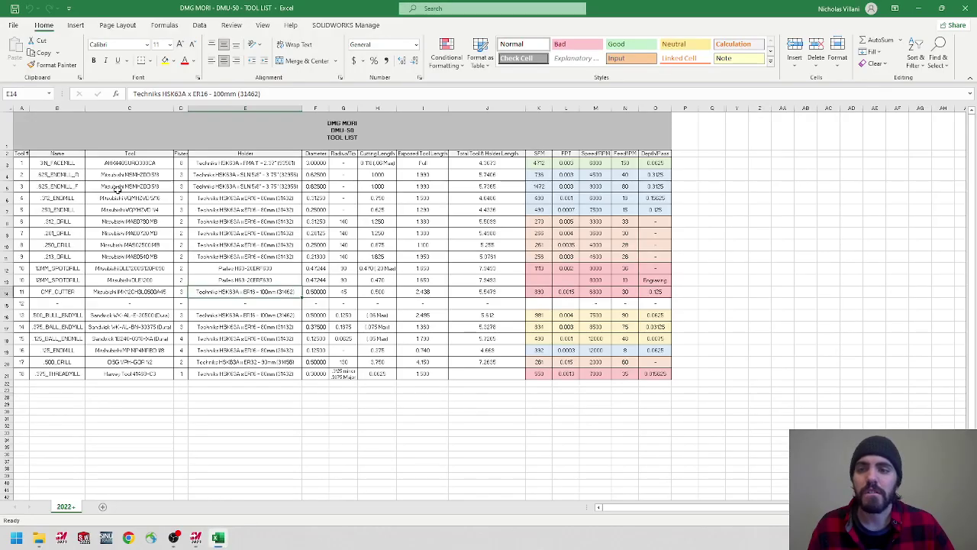
drag(23, 164, 655, 168)
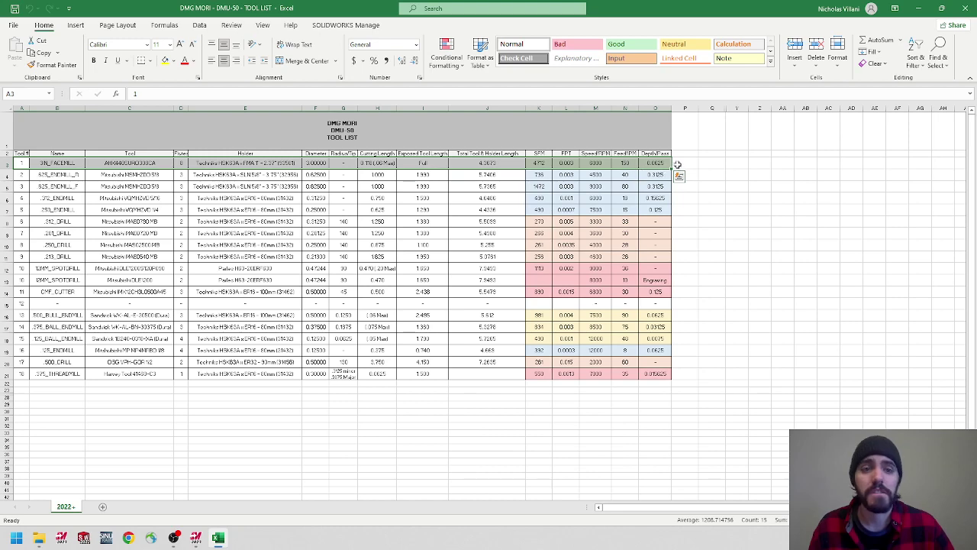
click(922, 12)
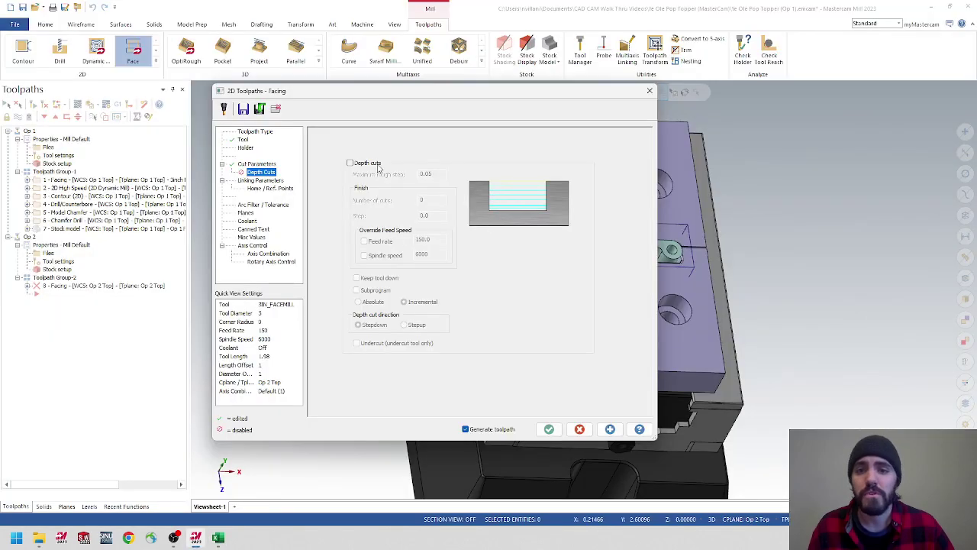
click(350, 163)
double_click(425, 175)
text(.0)
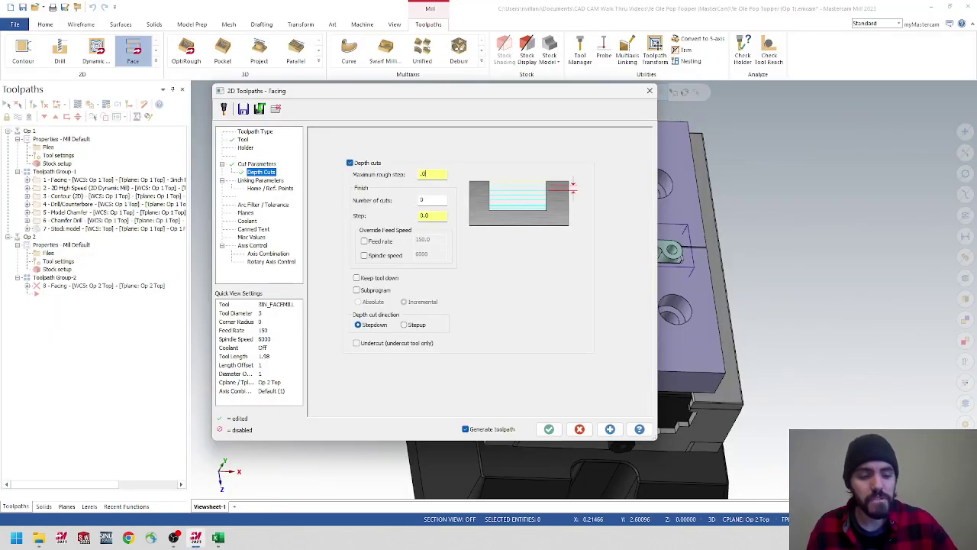
click(357, 278)
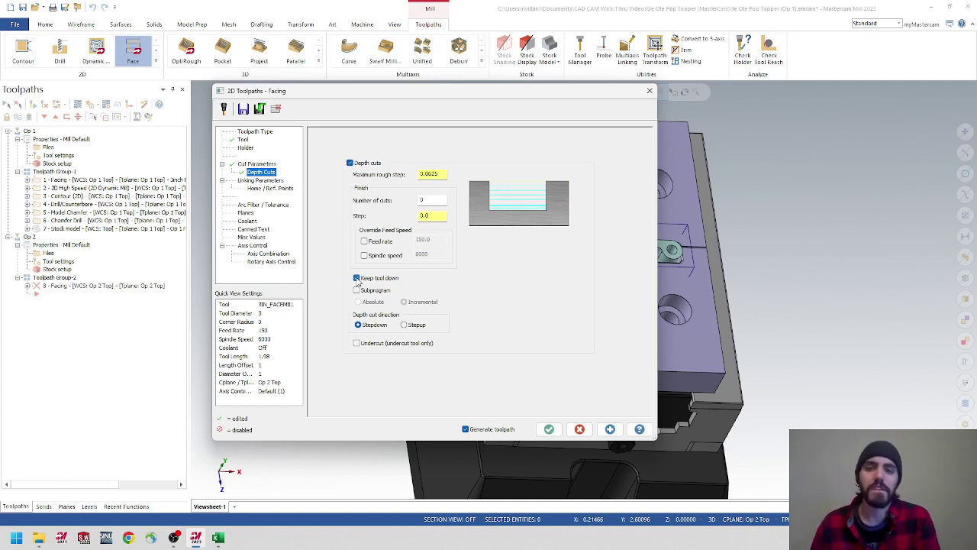
- Set the facing toolpath's retract, feed plane and depth linking heights to Absolute
click(268, 181)
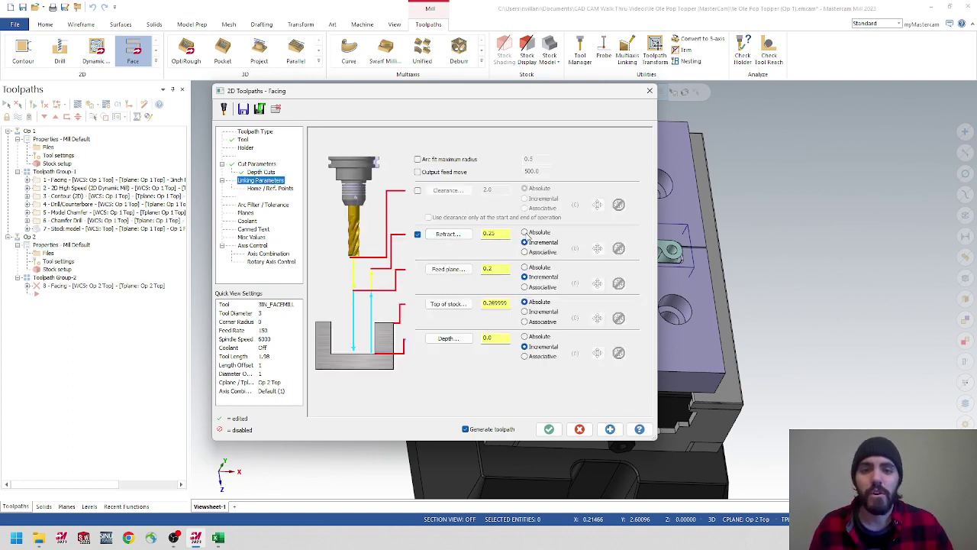
click(524, 233)
click(524, 267)
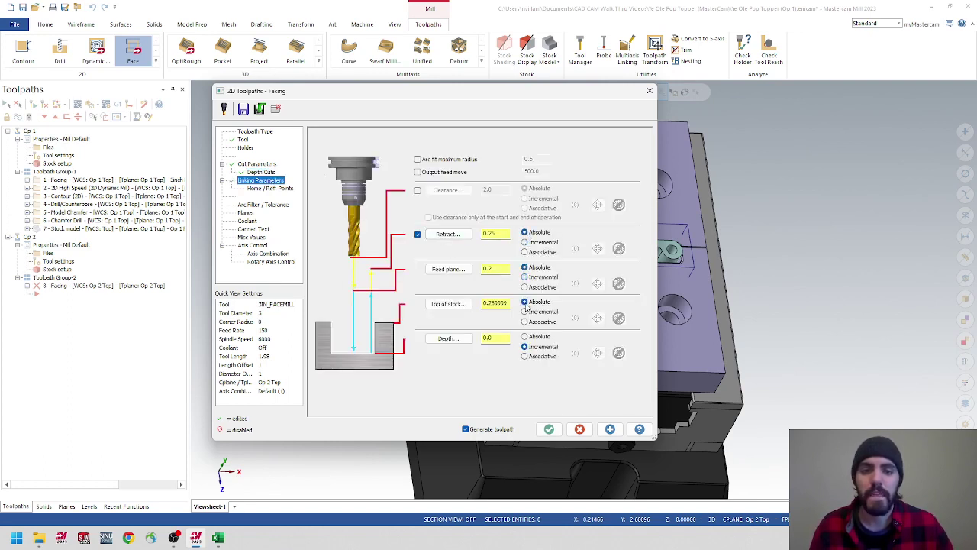
click(525, 336)
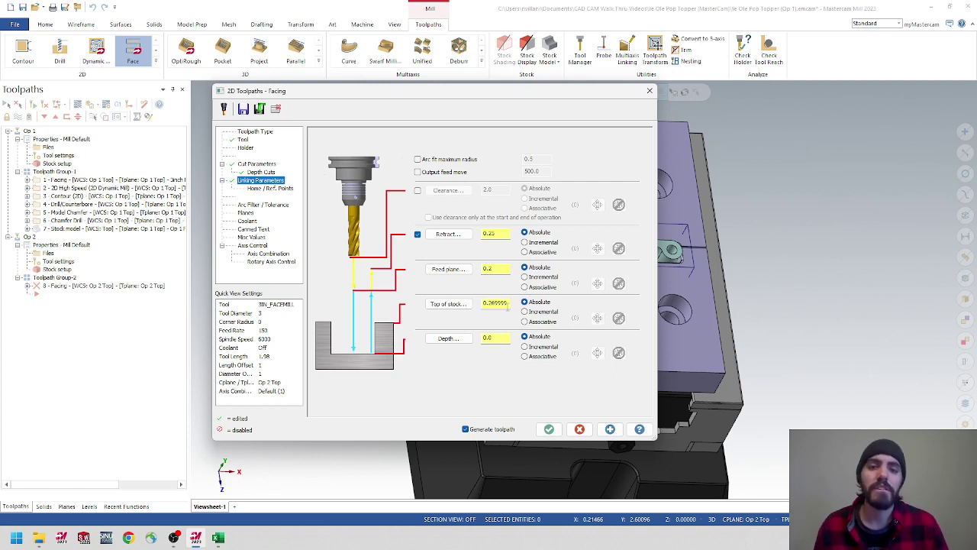
- Set the facing toolpath's top of stock to 0.27 from the stock's upper corner and its depth to 0.0 from the part's top edge
click(447, 304)
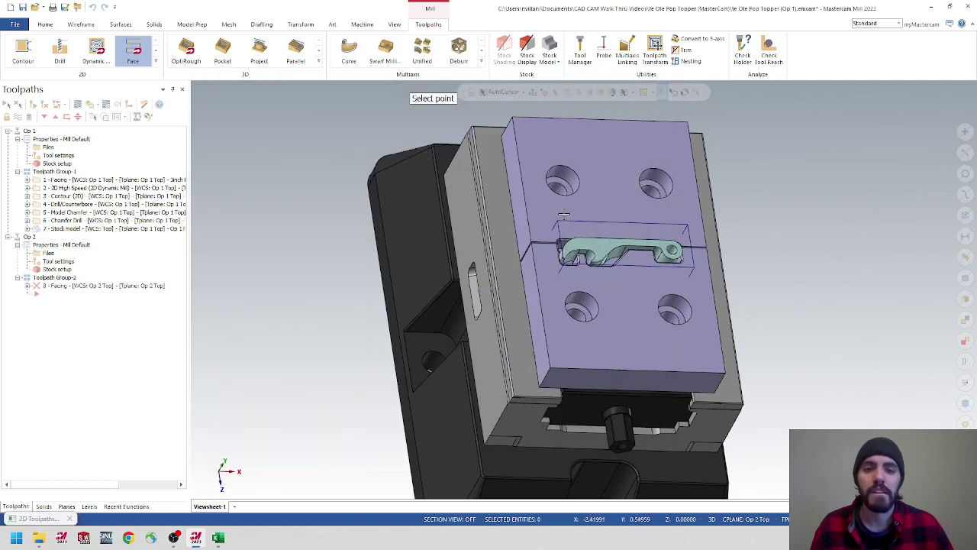
click(559, 221)
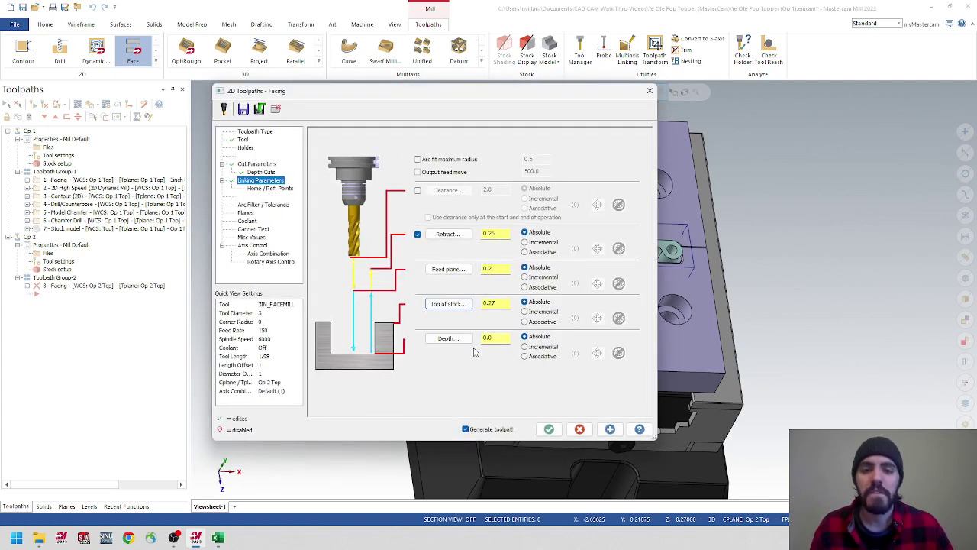
click(448, 338)
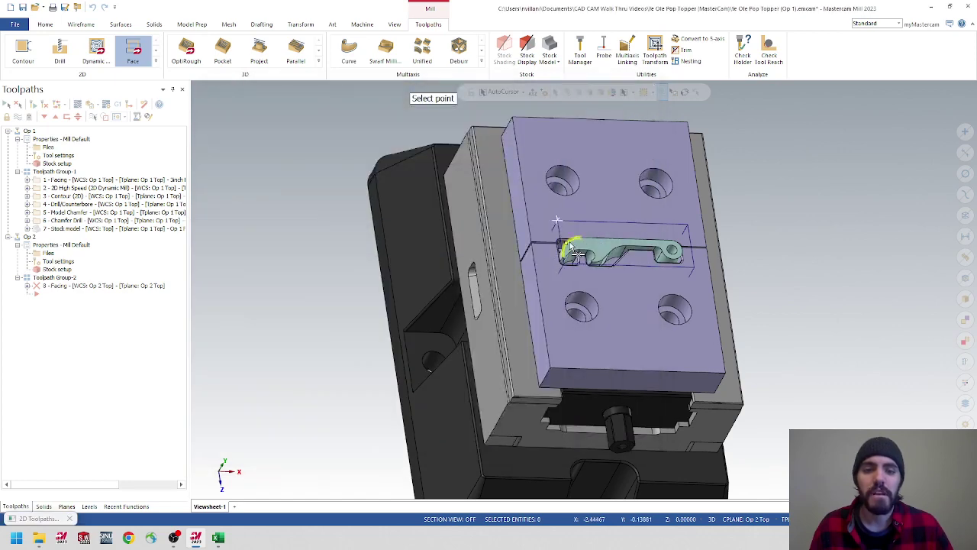
click(571, 250)
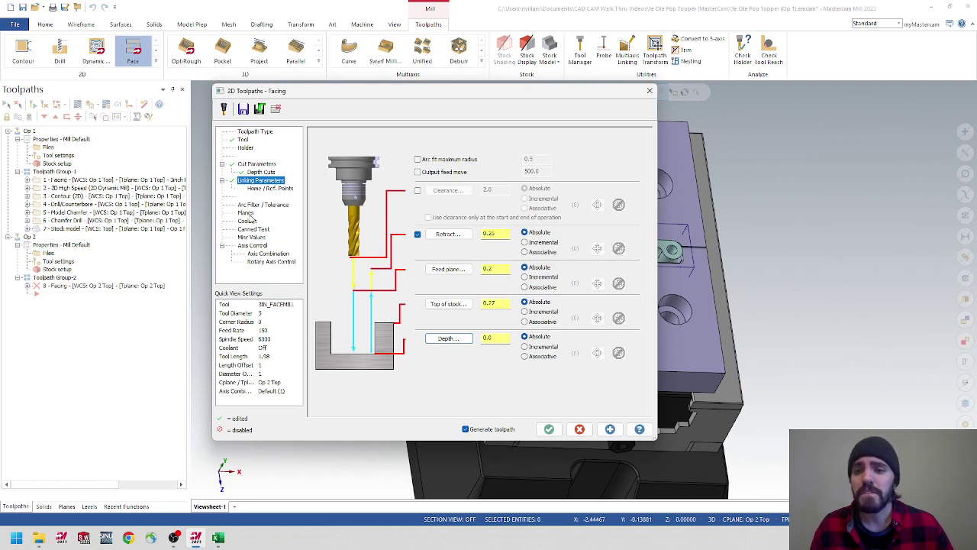
- Select Op 2 Top as the facing toolpath's working coordinate system plane and generate the toolpath
click(246, 213)
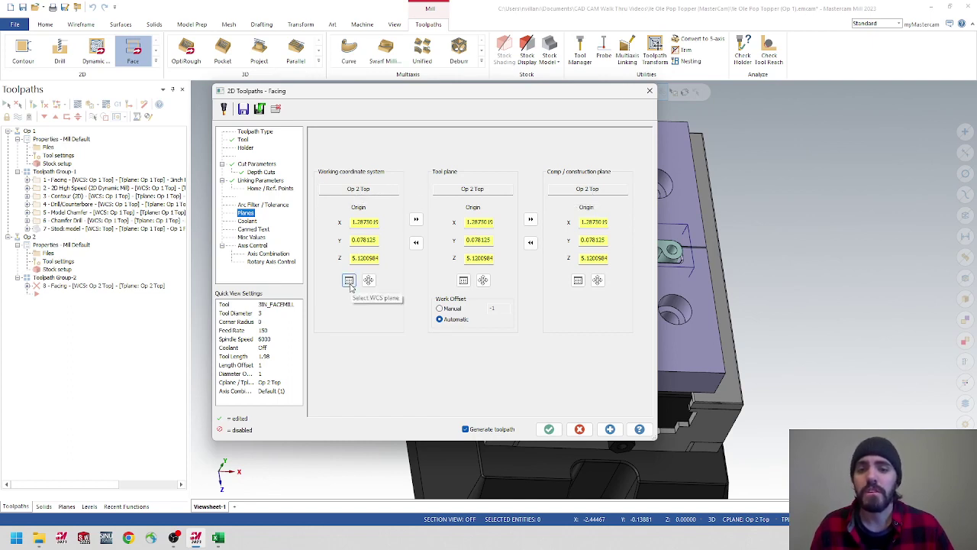
click(353, 286)
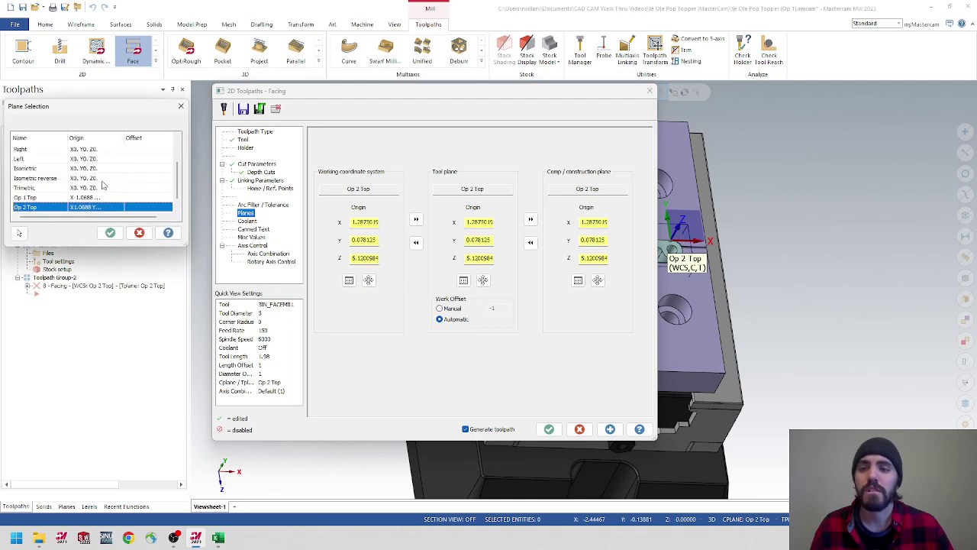
drag(90, 120, 167, 121)
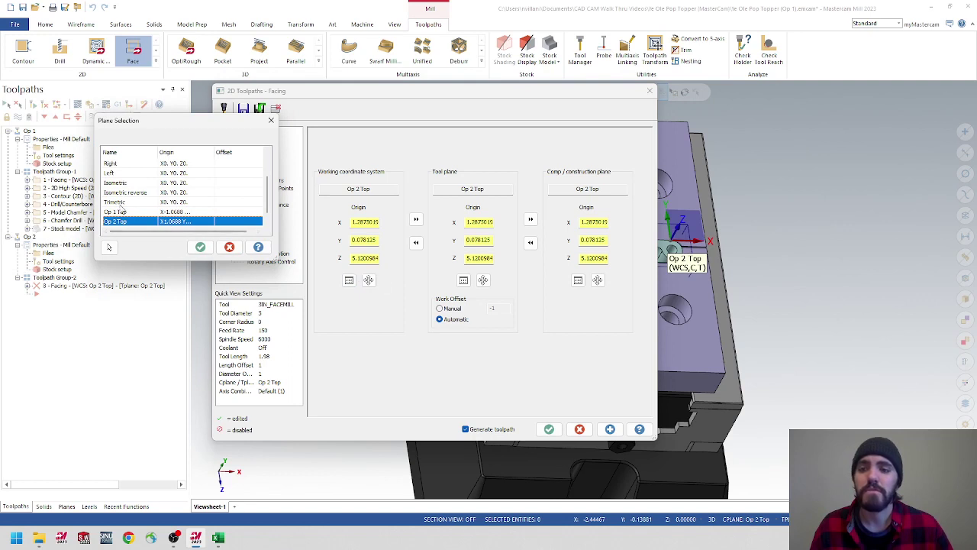
click(201, 247)
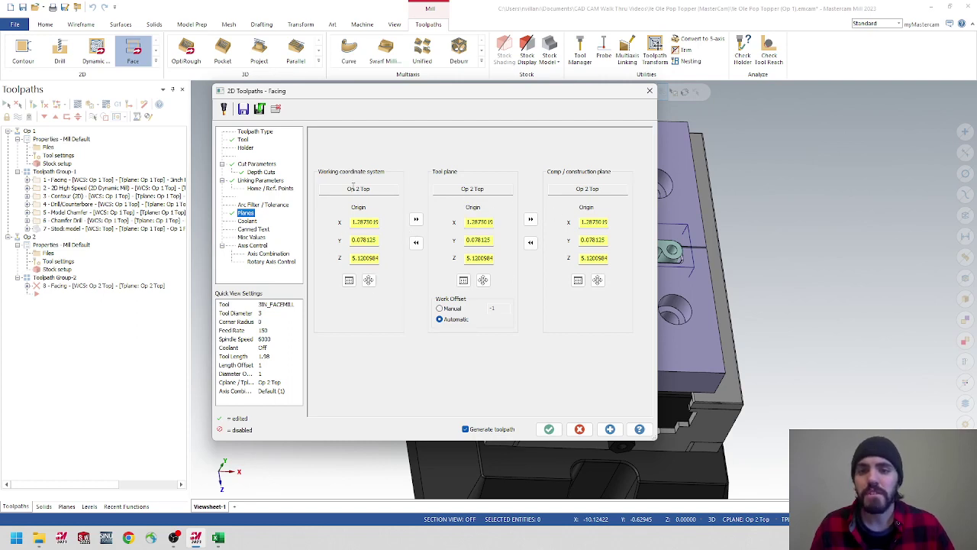
click(549, 430)
middle_drag(423, 265, 564, 182)
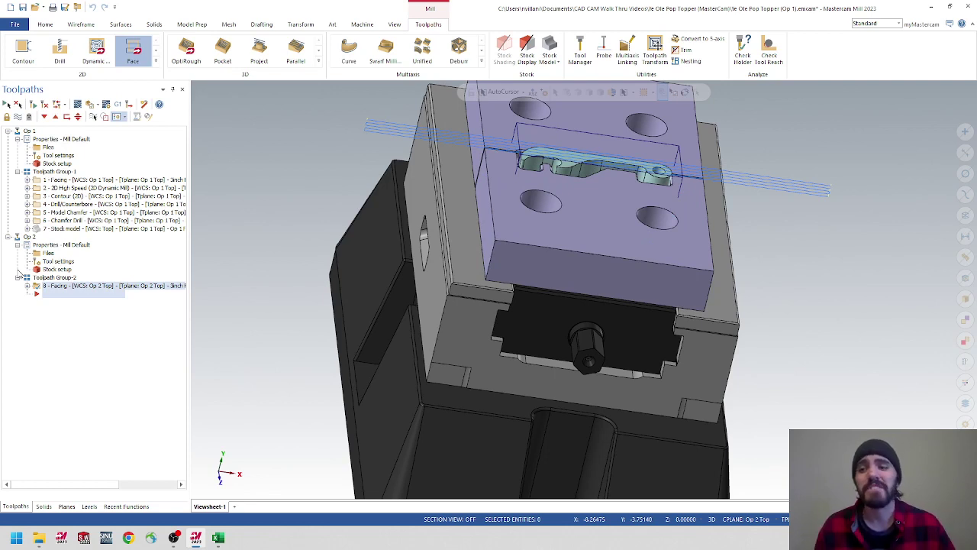
- Verify the Op 2 facing operation in the simulator at a slower playback speed, inspect the cut part, and close the simulator
click(29, 237)
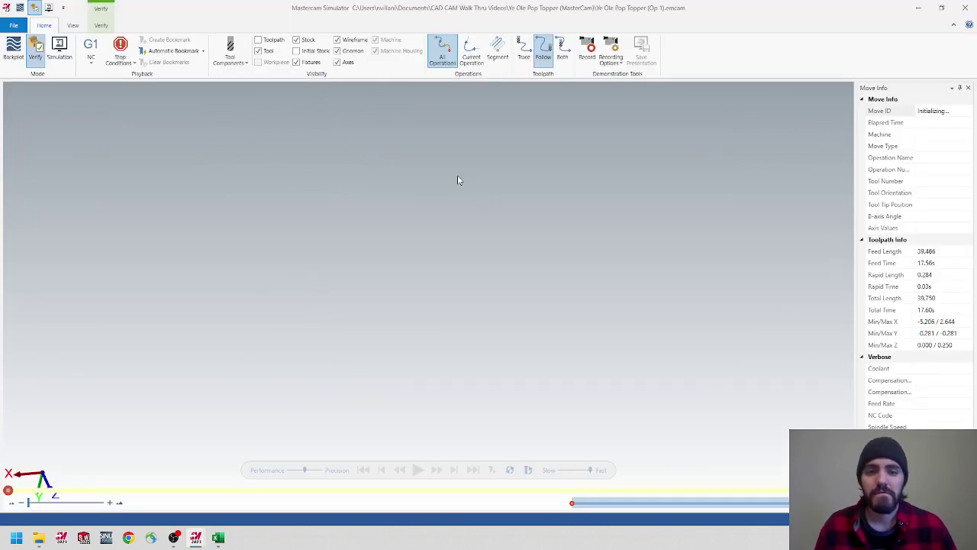
middle_drag(432, 164, 392, 177)
middle_drag(462, 196, 454, 207)
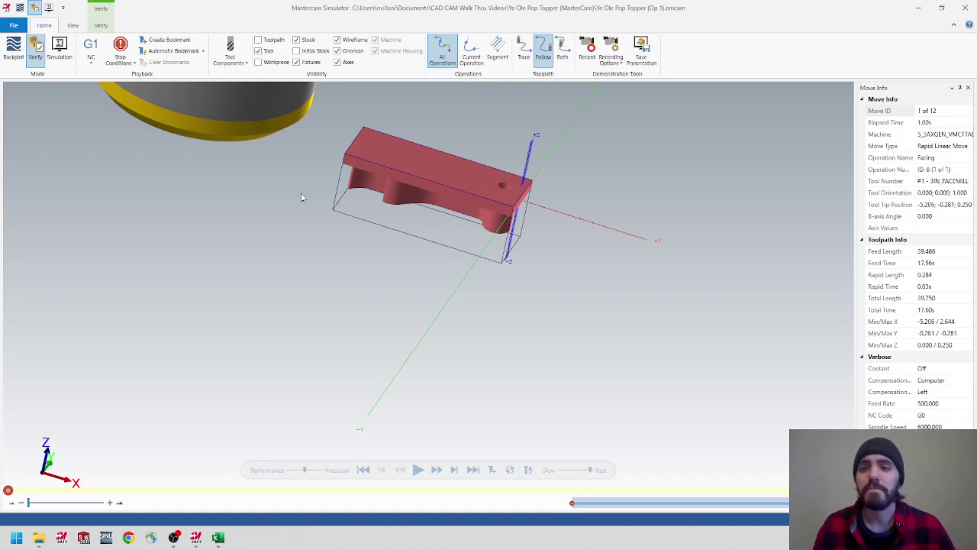
shift+middle_drag(366, 181, 367, 256)
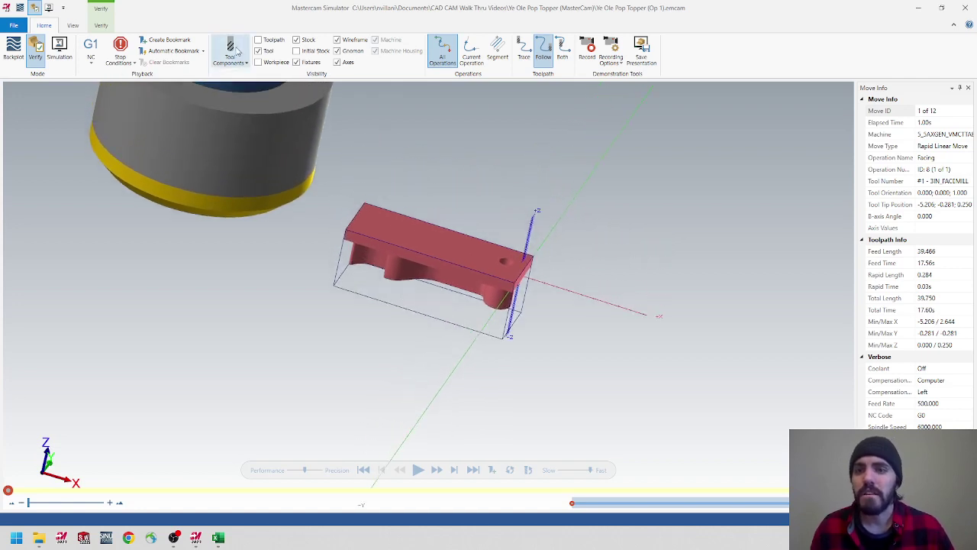
mouse_move(395, 169)
shift+middle_down()
mouse_move(402, 159)
mouse_move(404, 175)
shift+middle_up()
drag(592, 472, 582, 476)
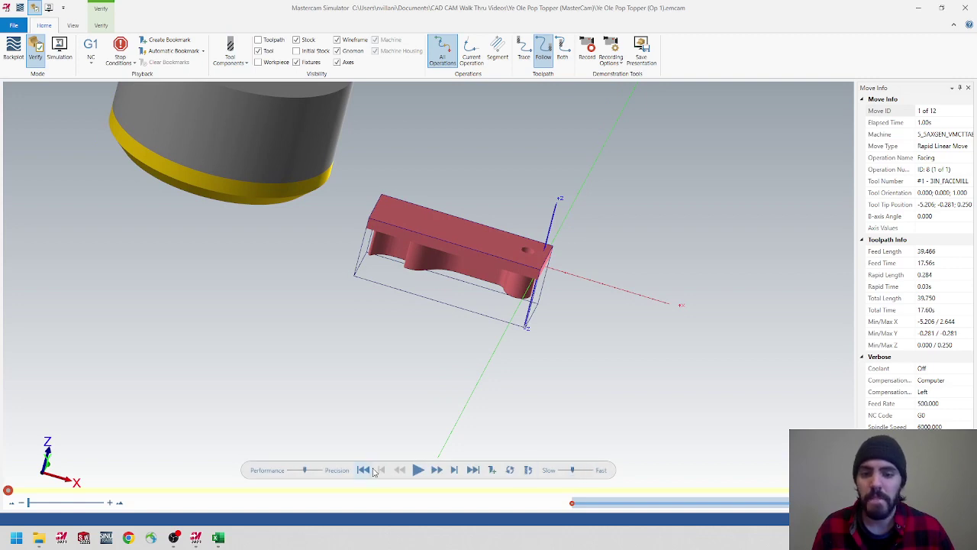
click(418, 470)
middle_drag(488, 239, 427, 287)
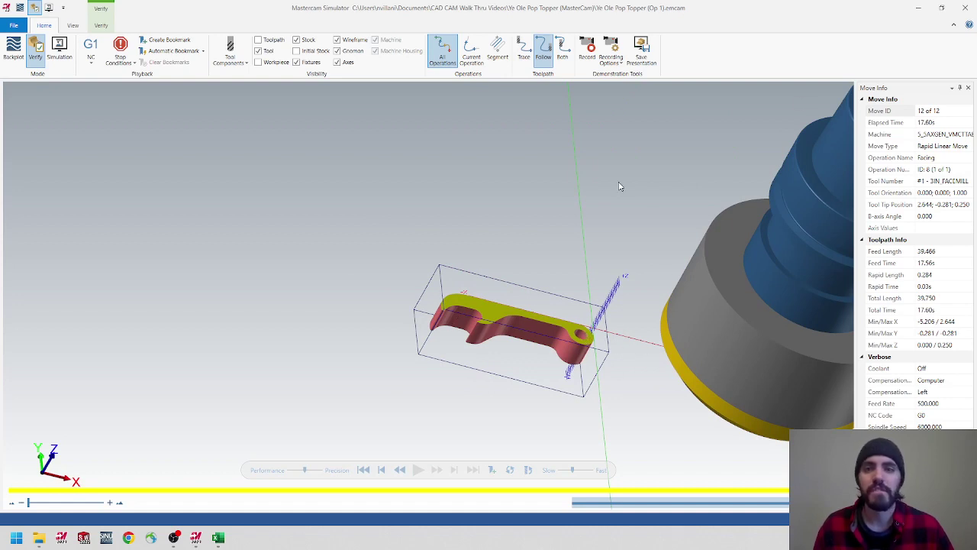
click(966, 12)
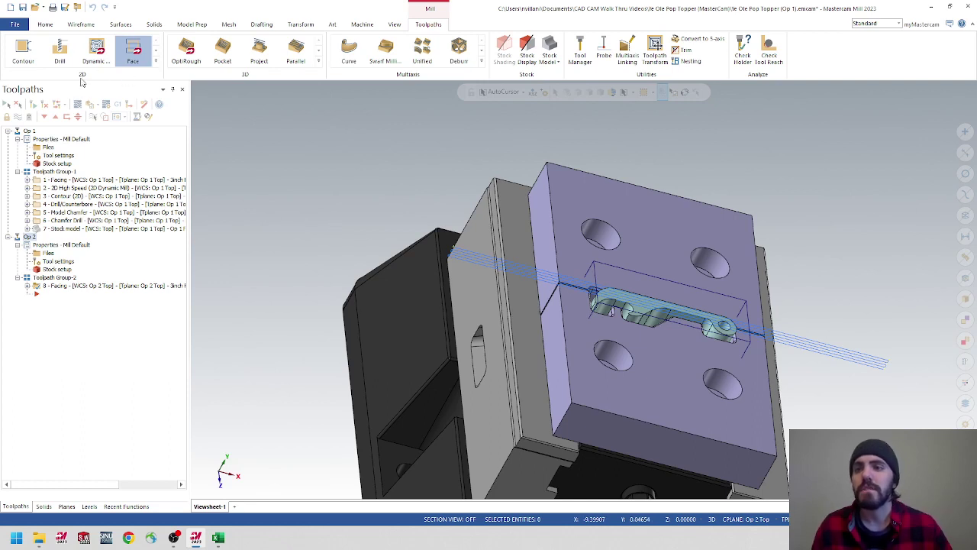
- Create a Model Chamfer toolpath and chain the outer edge loop of the part's top face as its geometry
click(156, 61)
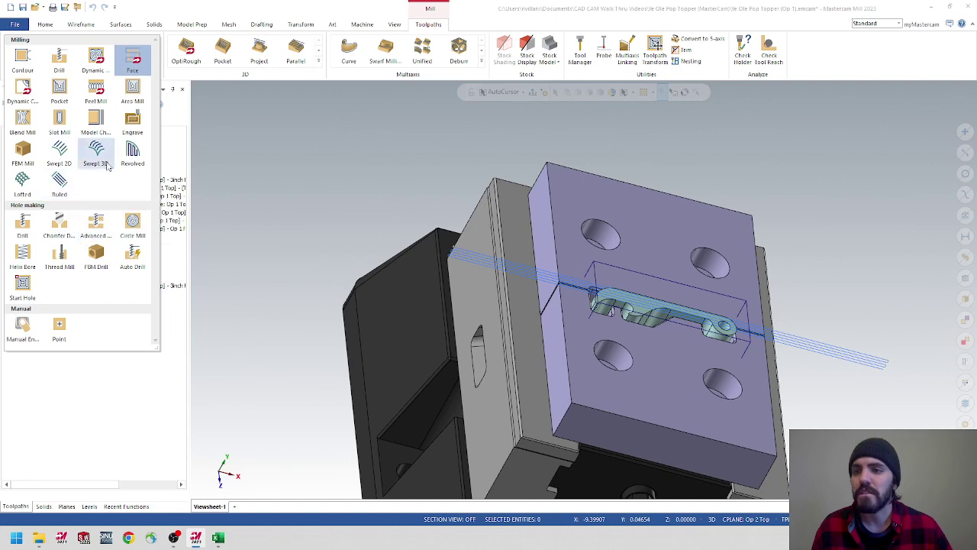
click(94, 123)
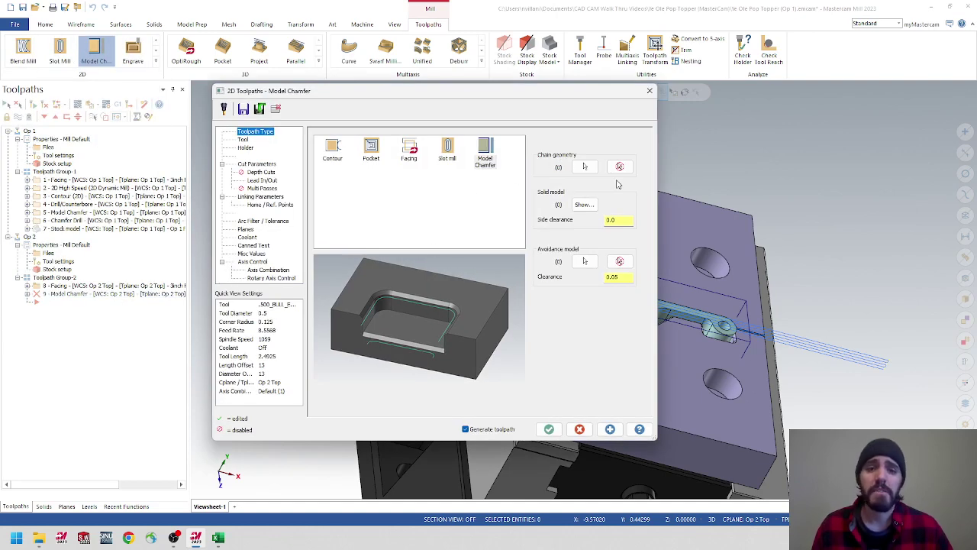
click(585, 167)
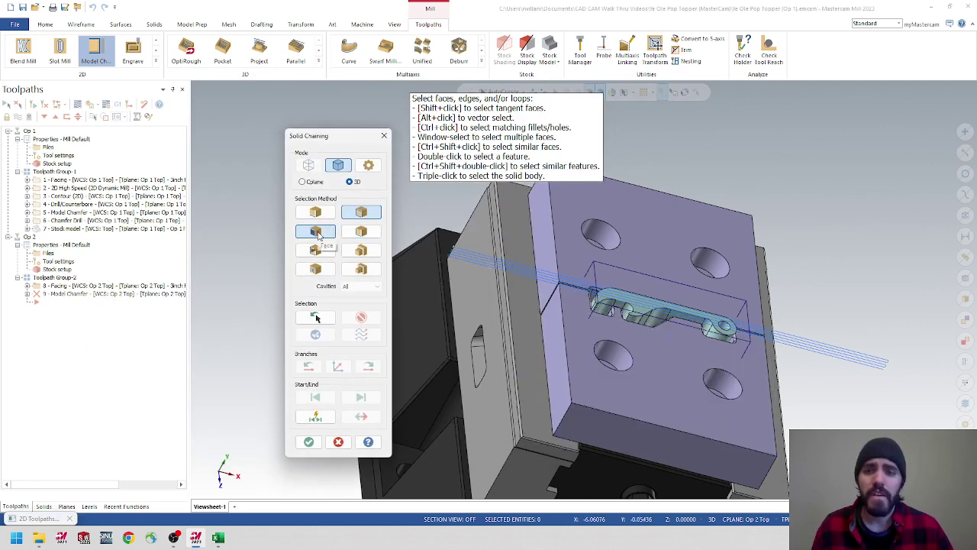
click(362, 214)
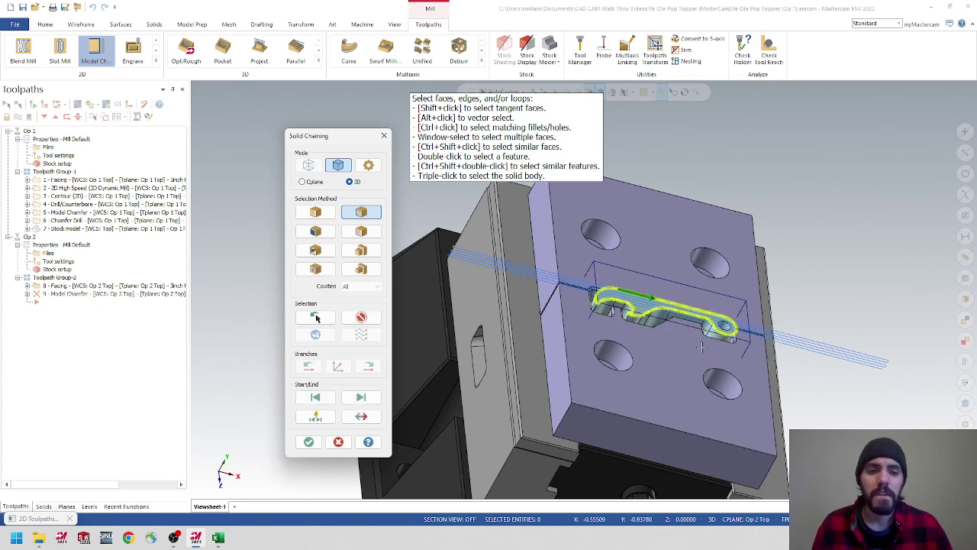
click(635, 297)
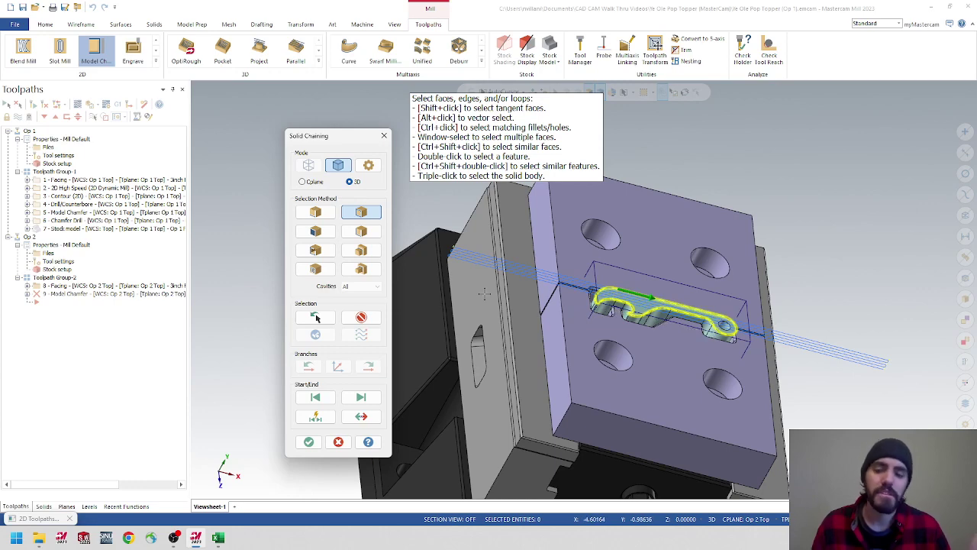
click(310, 442)
- Assign tool 11, the CMF_CUTTER, to the model chamfer toolpath and add a comment beginning with "Chamfer"
click(245, 141)
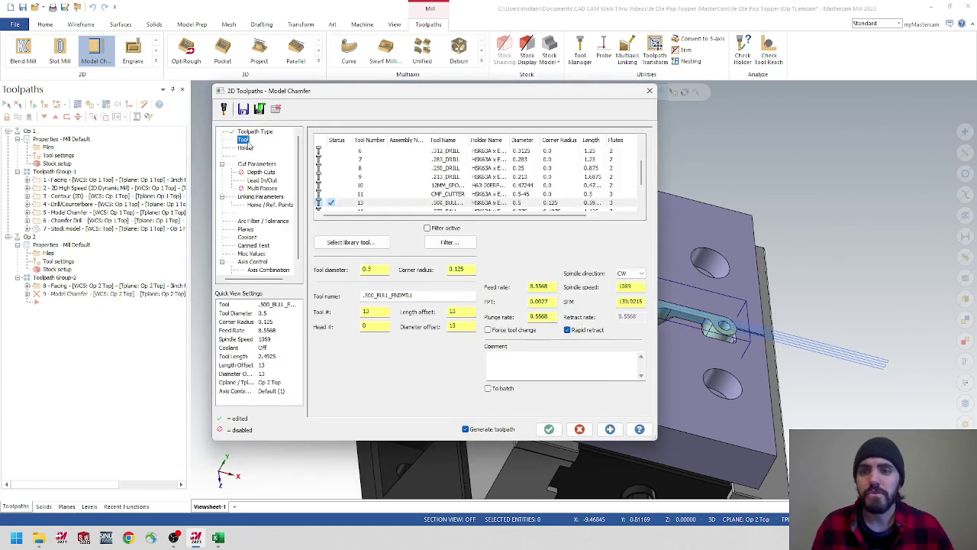
scroll(433, 168, down, 1)
click(455, 168)
click(527, 370)
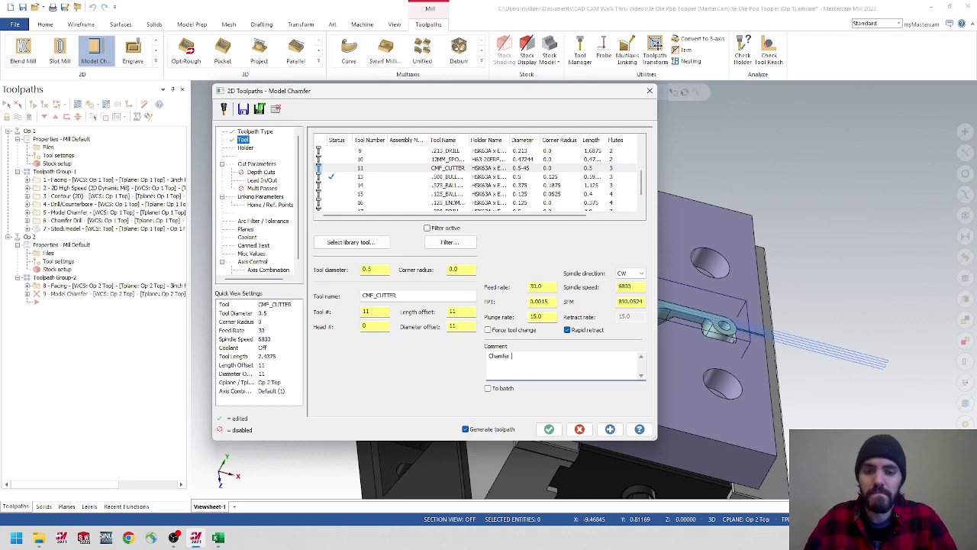
- Set the model chamfer's chamfer width and bottom offset to 0.015625 each
click(259, 164)
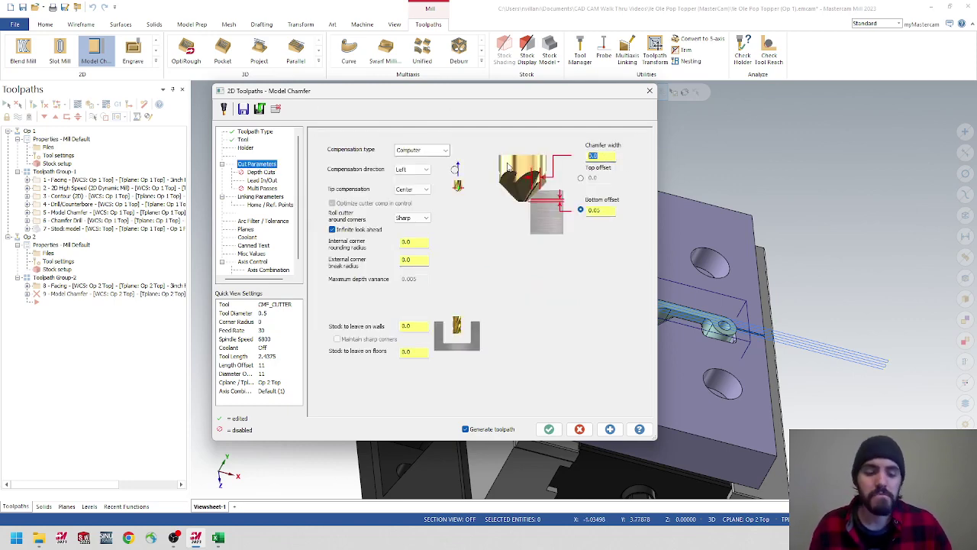
text(.015625)
key(Tab)
key(Tab)
key(Tab)
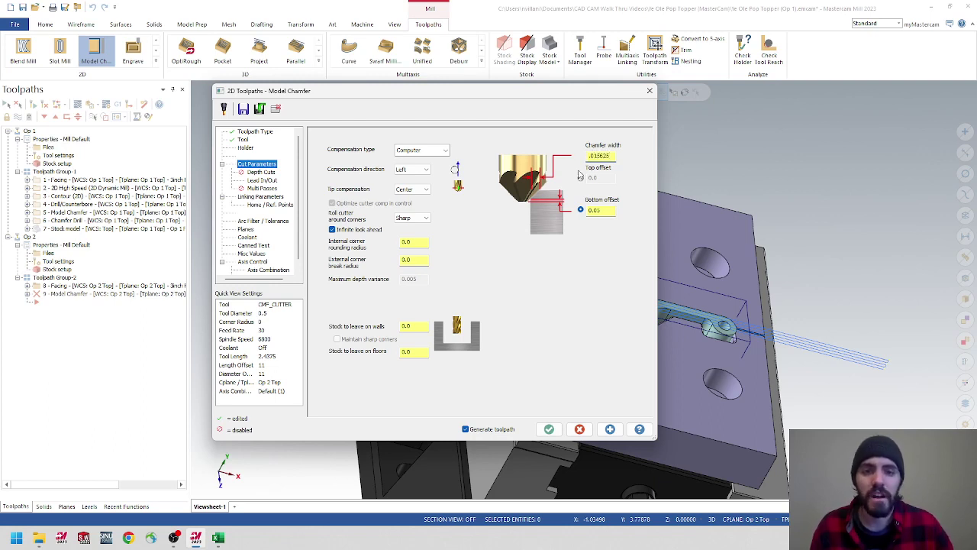
text(.015625)
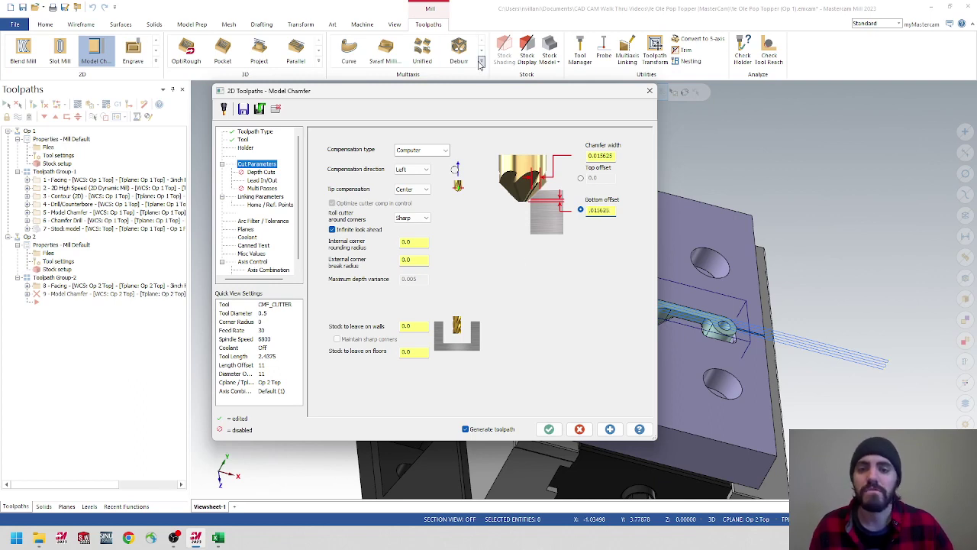
- Review the model chamfer's depth cuts, multi passes, lead in/out, linking and plane settings, and generate the toolpath
click(253, 173)
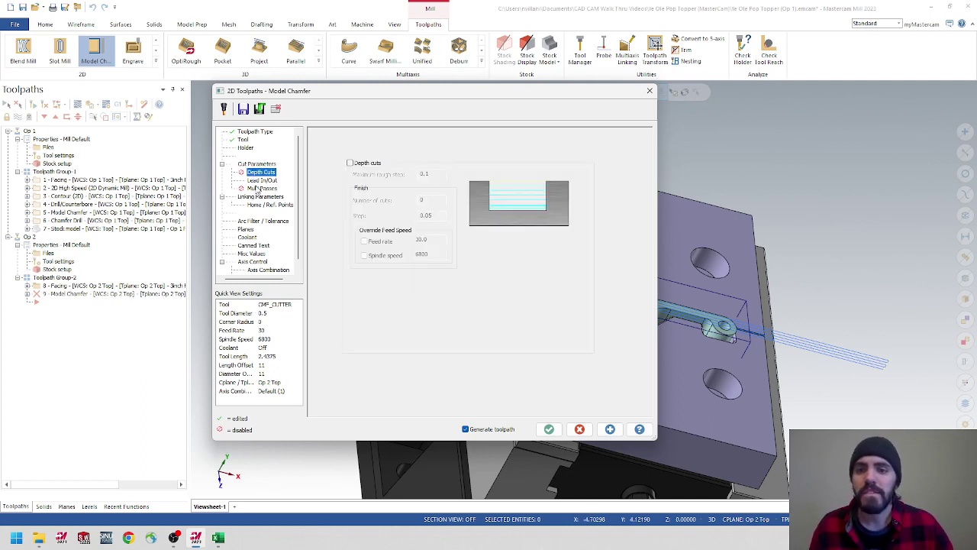
click(260, 188)
click(261, 180)
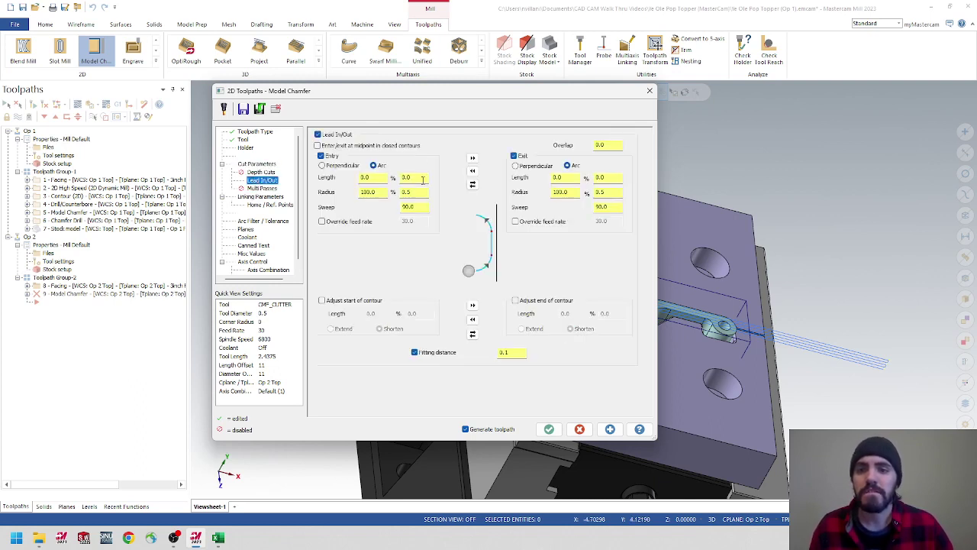
click(260, 197)
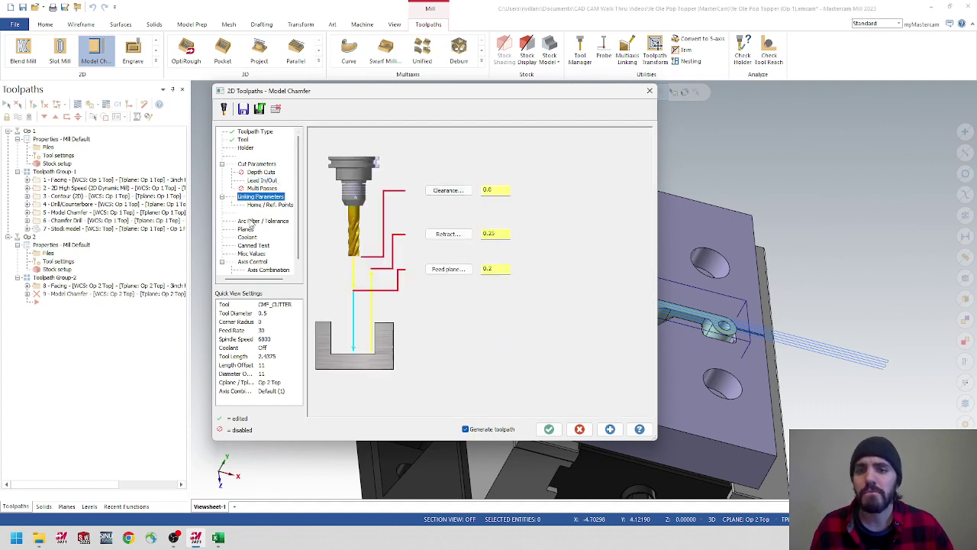
click(246, 229)
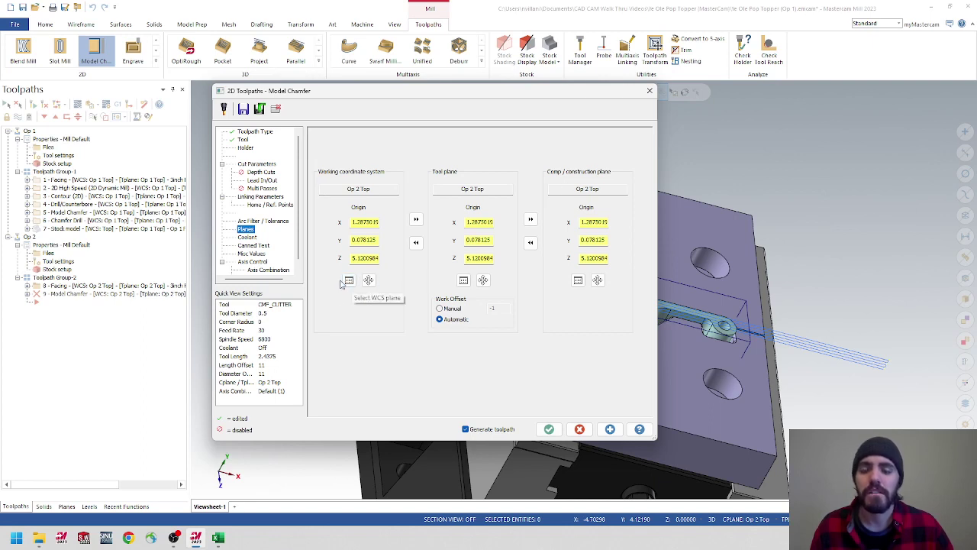
click(548, 429)
middle_drag(723, 324, 368, 257)
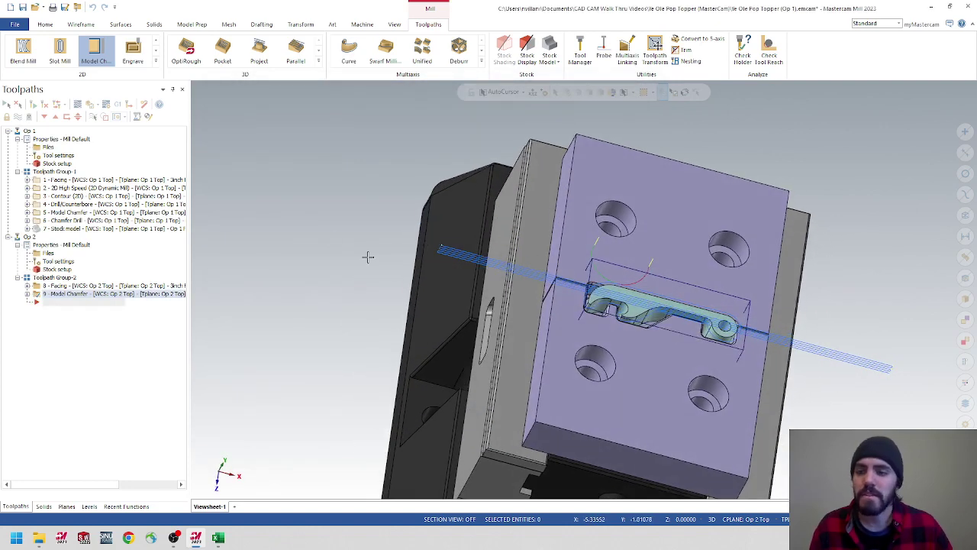
- Create a Chamfer Drill toolpath on the top edge of the small through hole at the part's rounded end
click(157, 64)
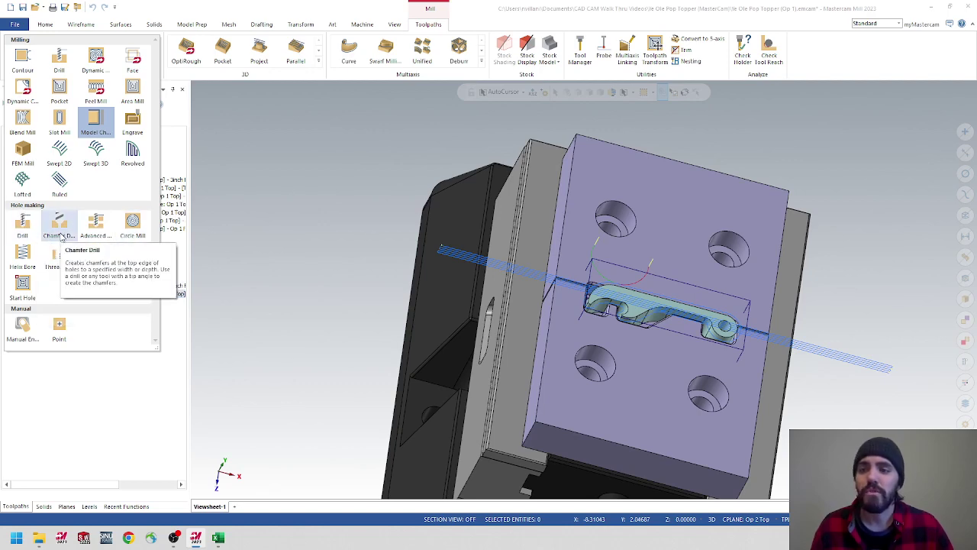
click(61, 236)
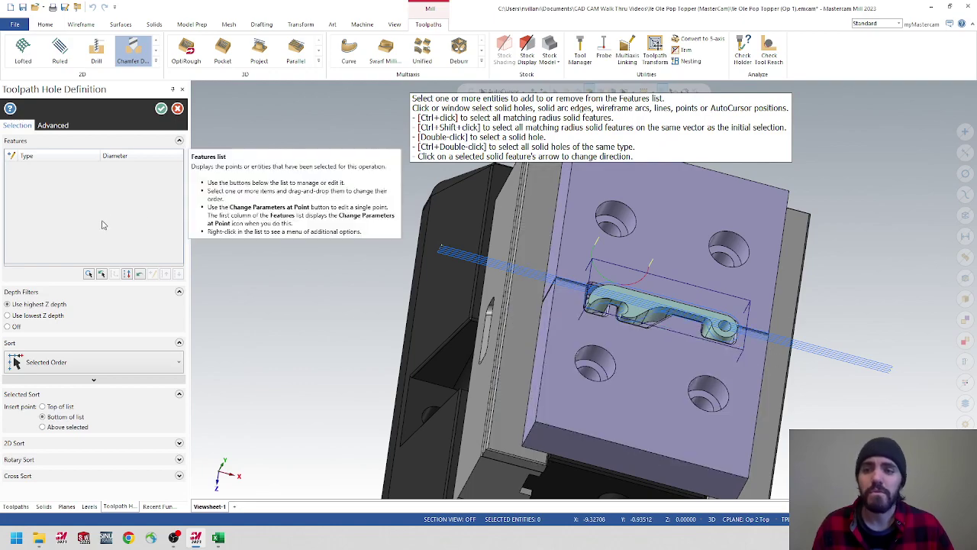
scroll(735, 331, up, 5)
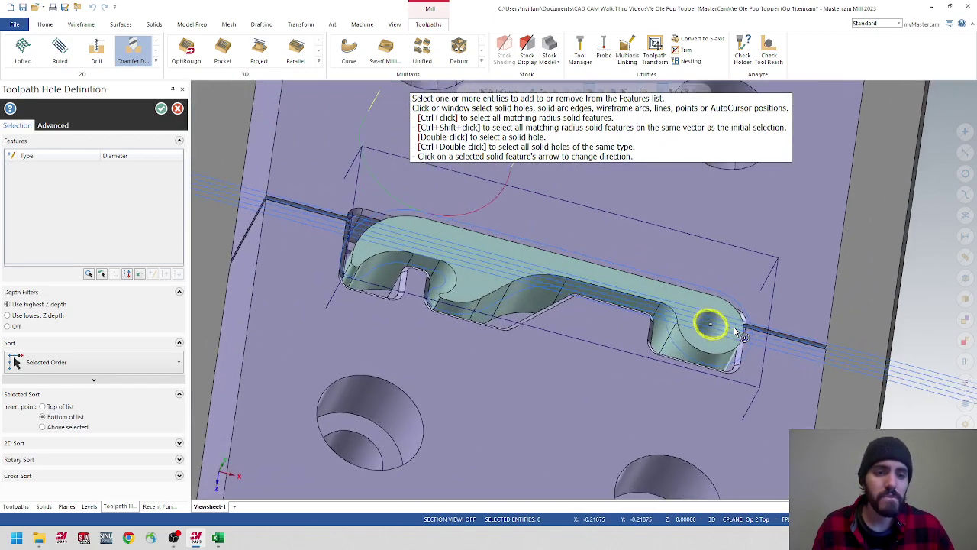
click(712, 313)
middle_drag(712, 313, 289, 324)
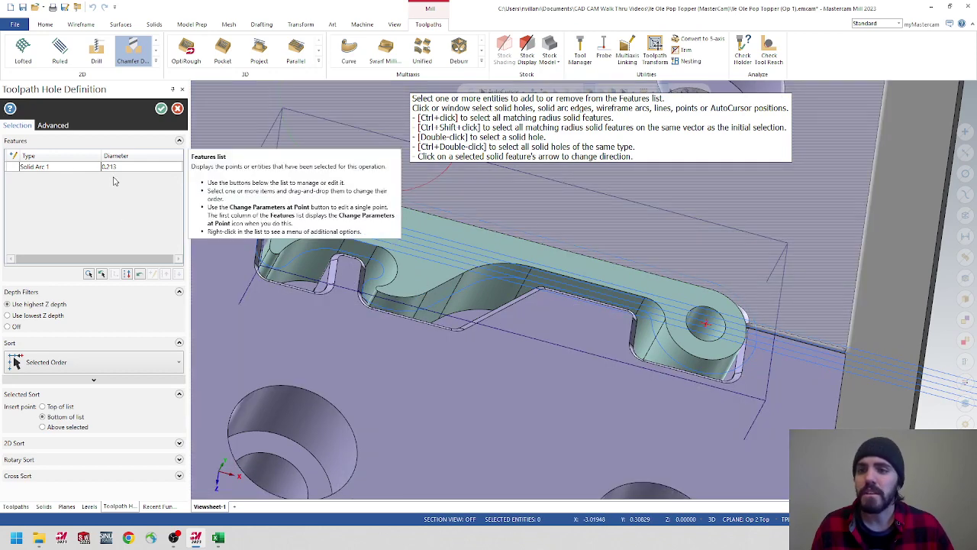
click(160, 108)
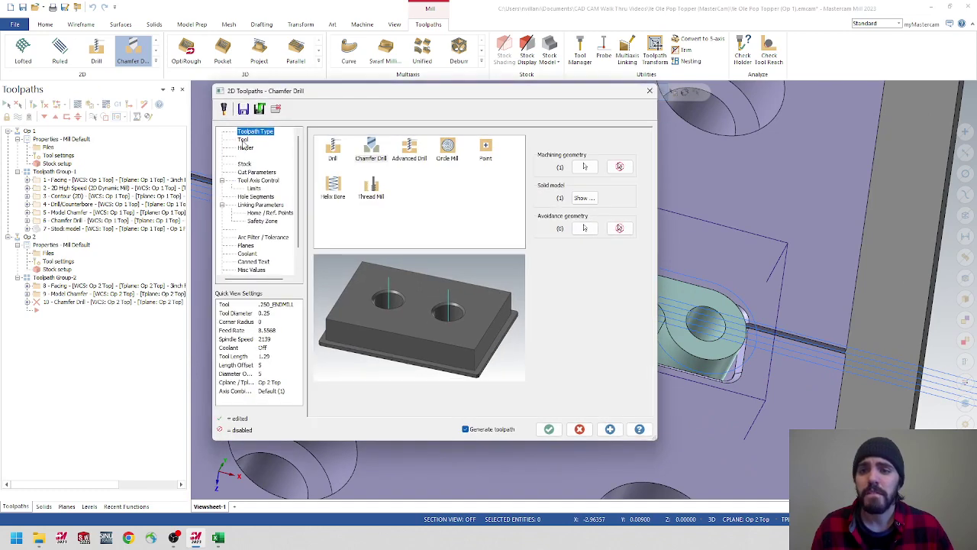
- Assign tool 10, the 12MM_SPOTDRILL, to the chamfer drill toolpath and add a comment beginning with "Chamfer D"
click(244, 141)
click(509, 288)
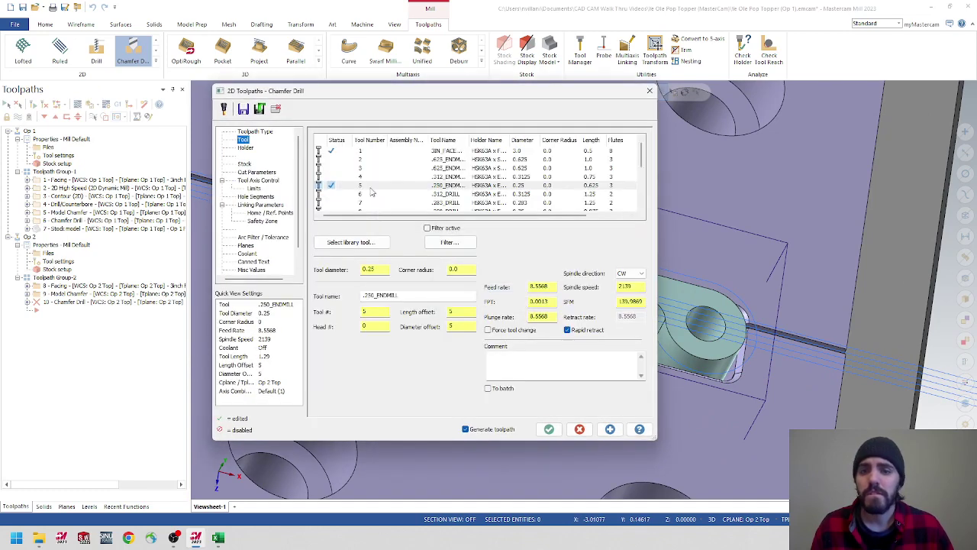
scroll(439, 179, down, 2)
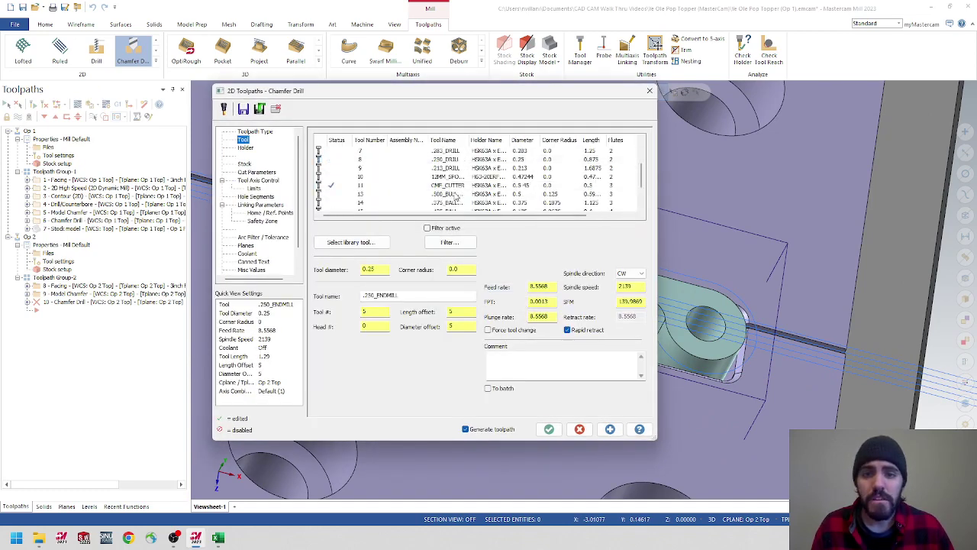
click(447, 176)
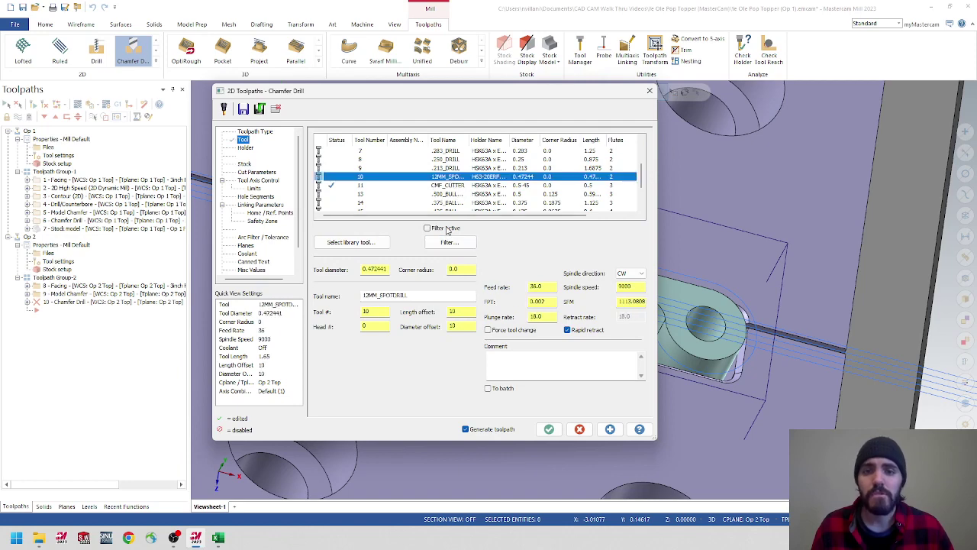
click(544, 366)
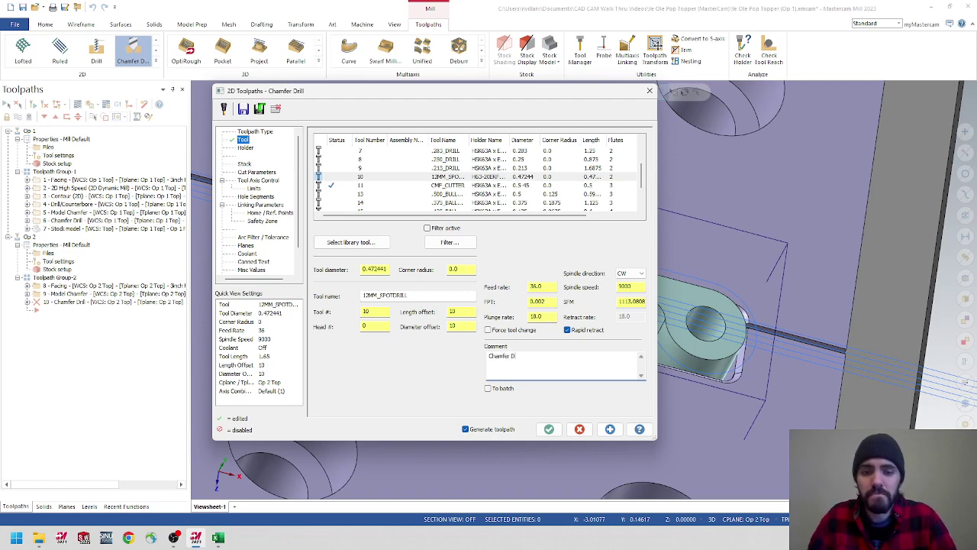
- Set the chamfer drill's chamfer depth to .03125 in its cut parameters
click(246, 164)
click(259, 172)
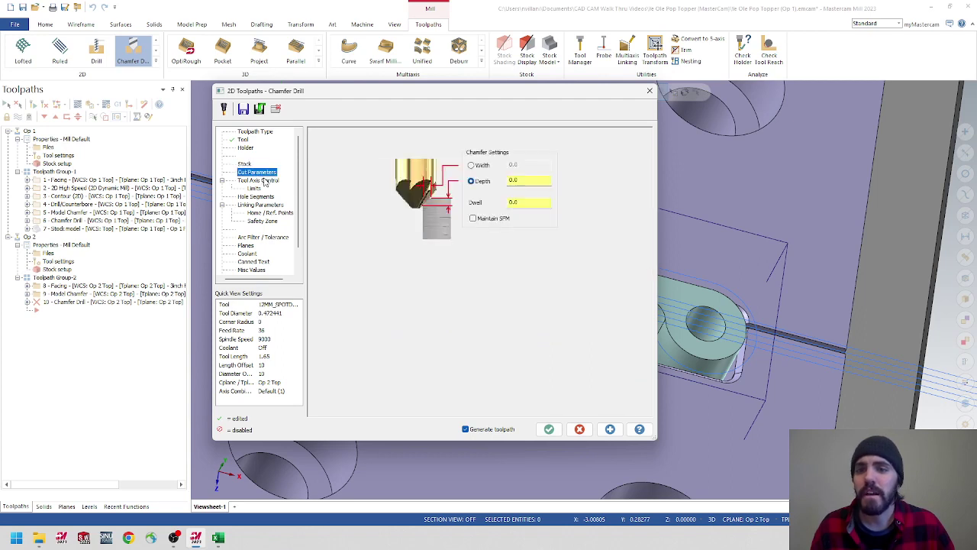
click(532, 181)
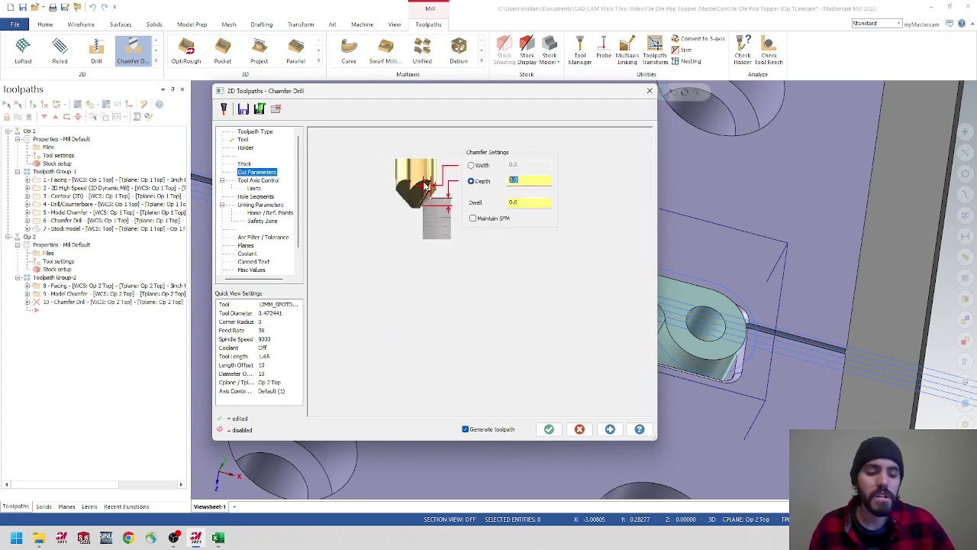
text(.050)
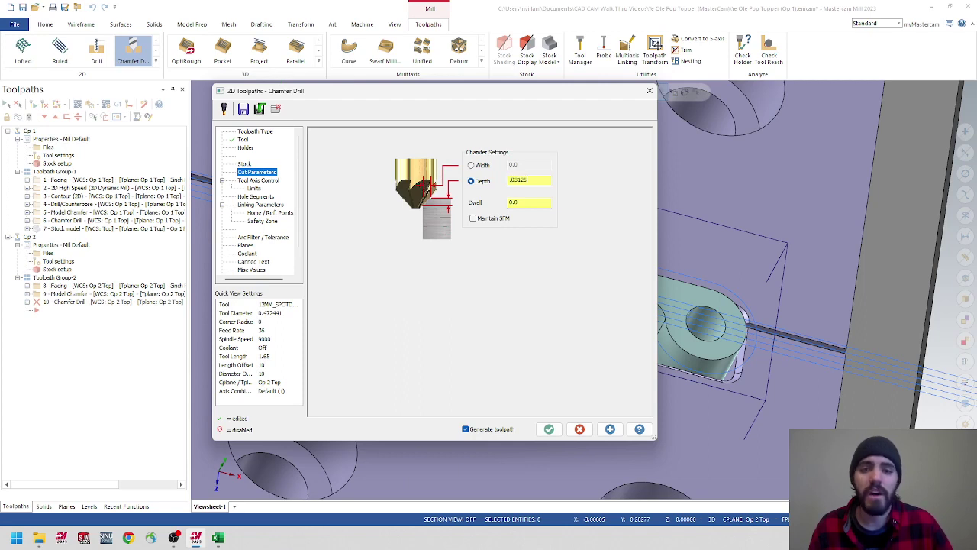
- Set the chamfer drill's clearance and retract heights to absolute, check its planes, and generate the toolpath
click(256, 181)
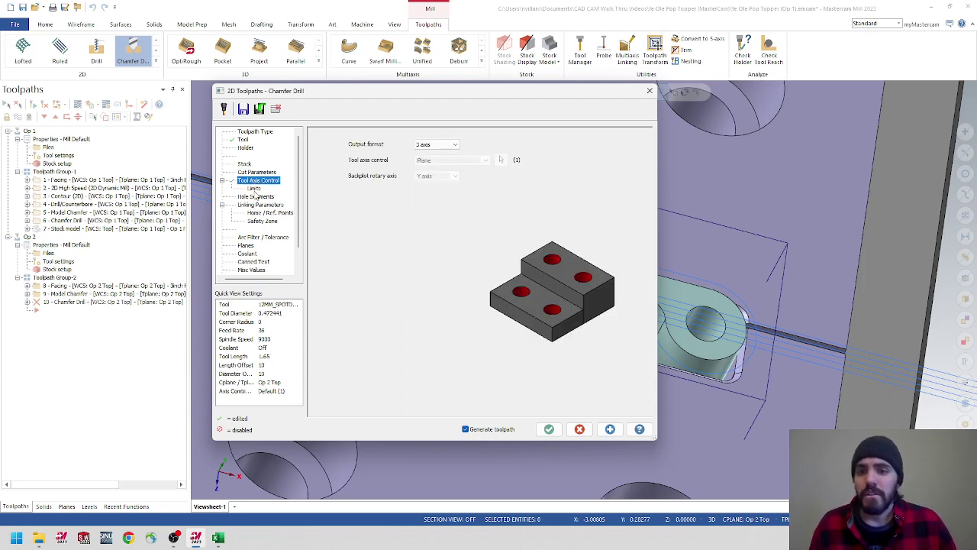
click(254, 189)
click(259, 205)
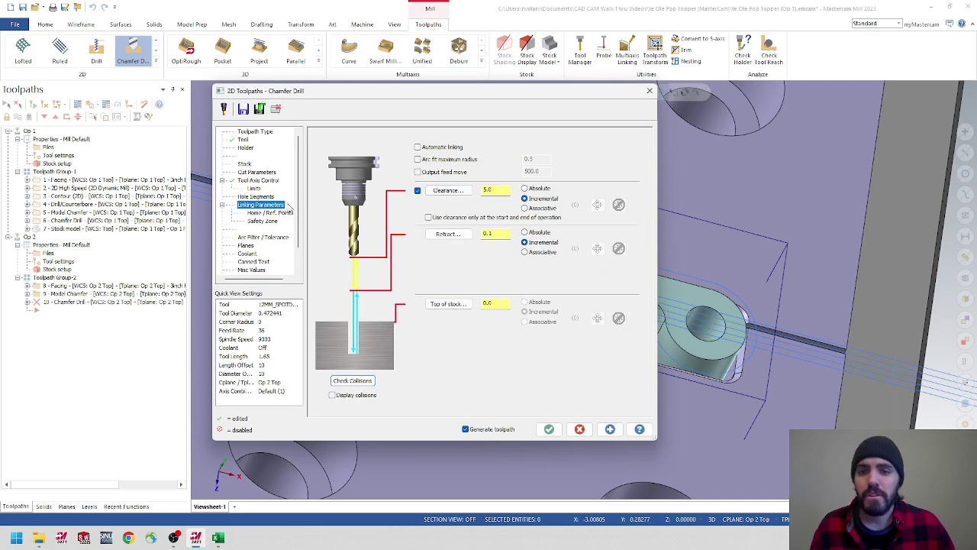
click(534, 191)
click(535, 233)
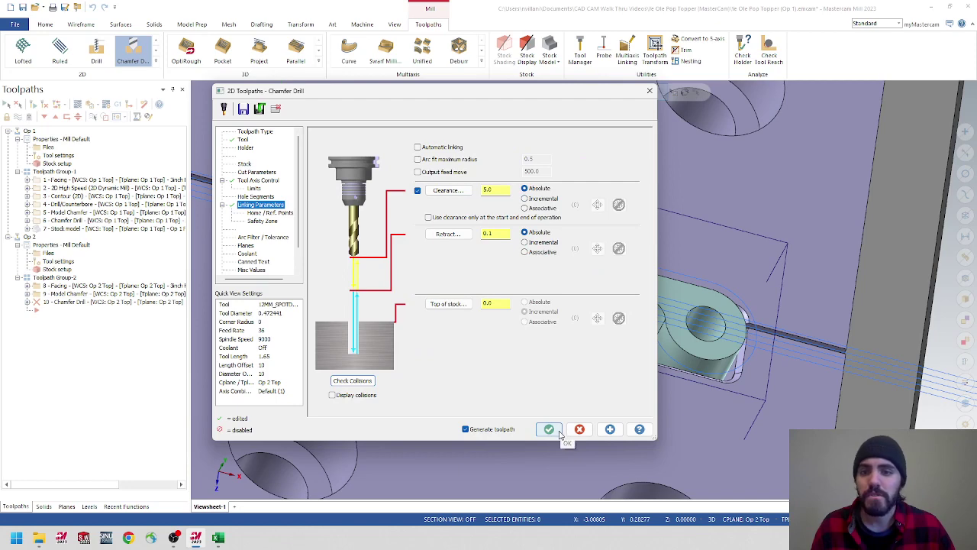
click(243, 245)
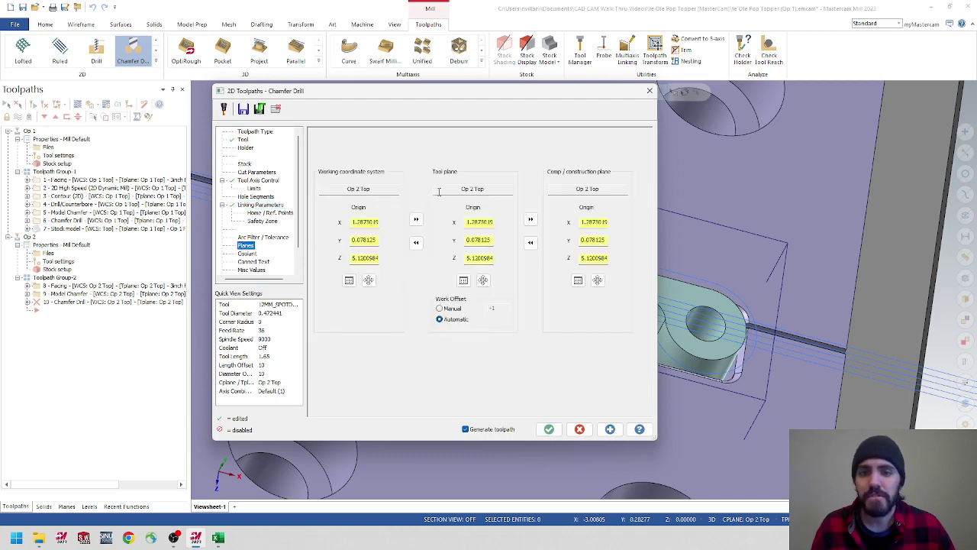
click(548, 430)
- Select all operations of the Op 2 machine group and open them in the simulator for verification
mouse_move(558, 320)
middle_down()
mouse_move(584, 246)
mouse_move(382, 290)
middle_up()
middle_drag(207, 297, 197, 354)
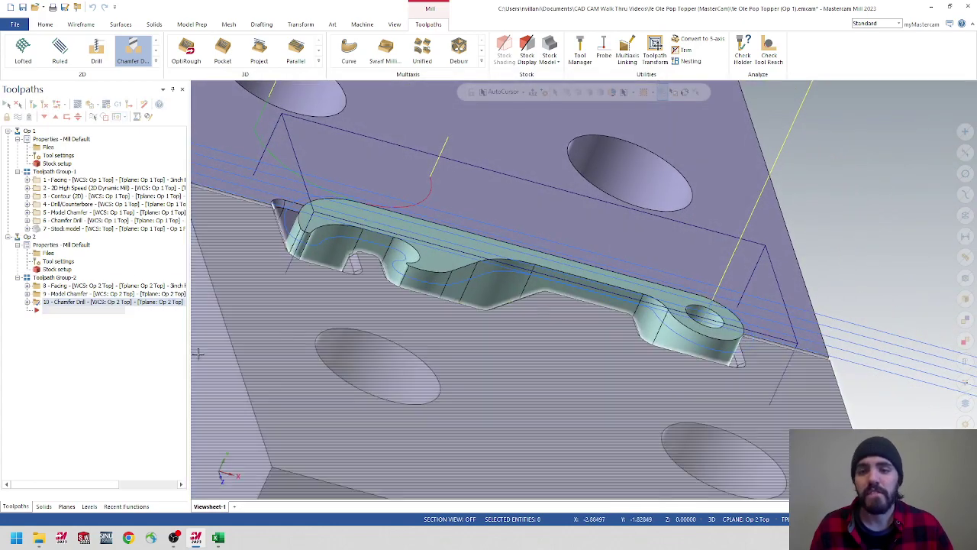
click(48, 278)
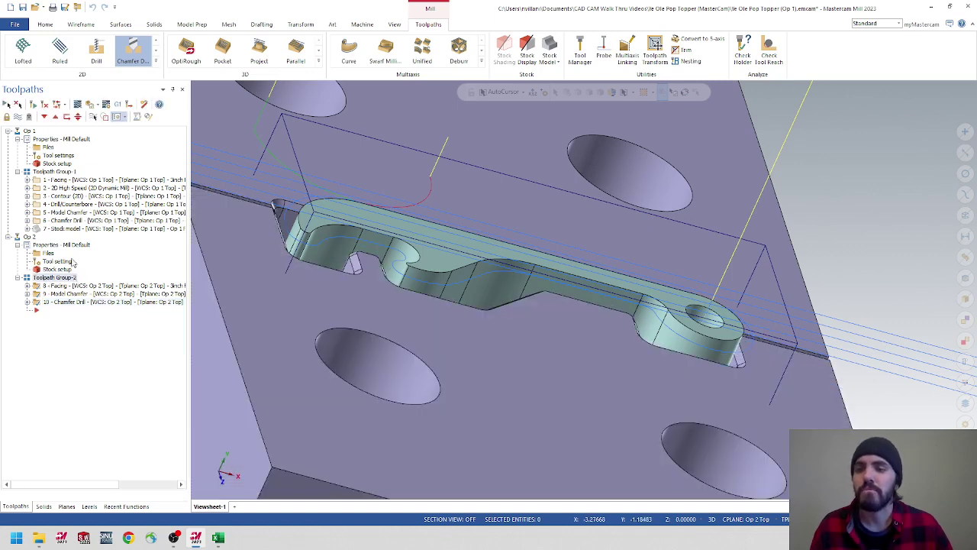
click(29, 237)
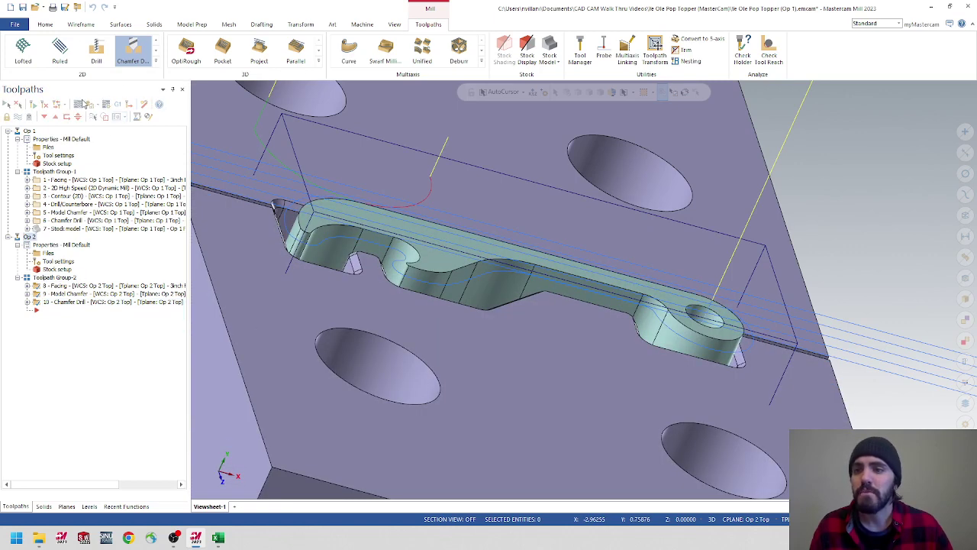
click(89, 105)
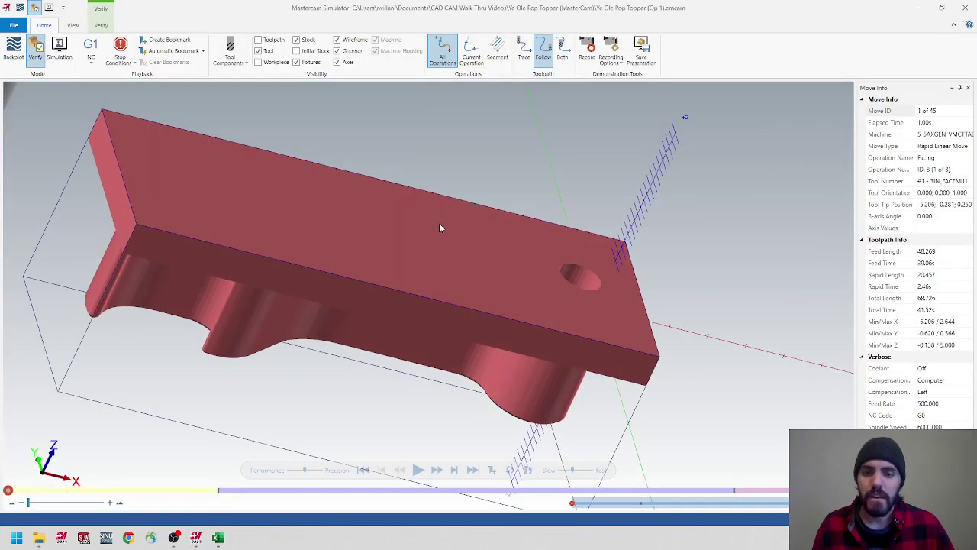
- Display the workpiece in the simulator and run the verification of the facing, model chamfer and chamfer drill operations
scroll(472, 241, down, 2)
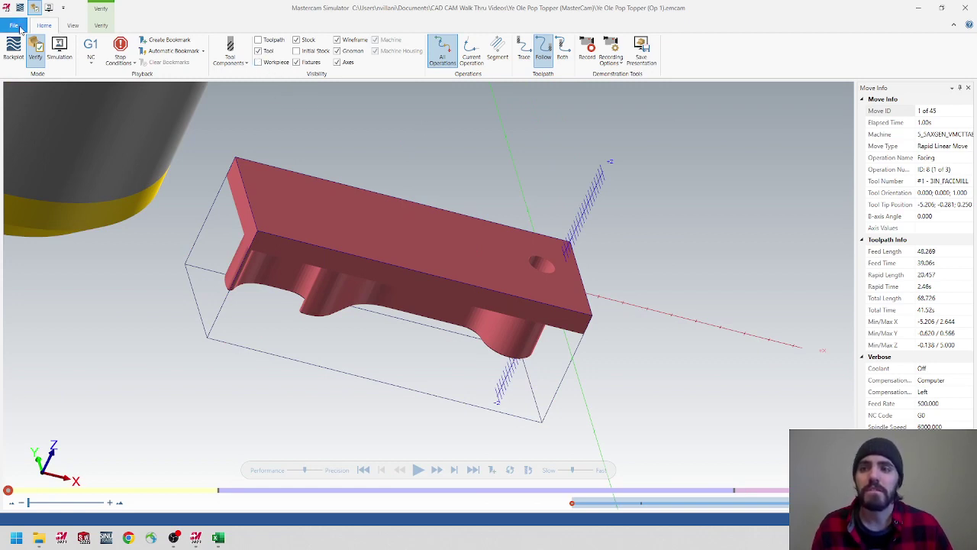
click(258, 63)
middle_drag(397, 218, 306, 228)
scroll(358, 255, up, 8)
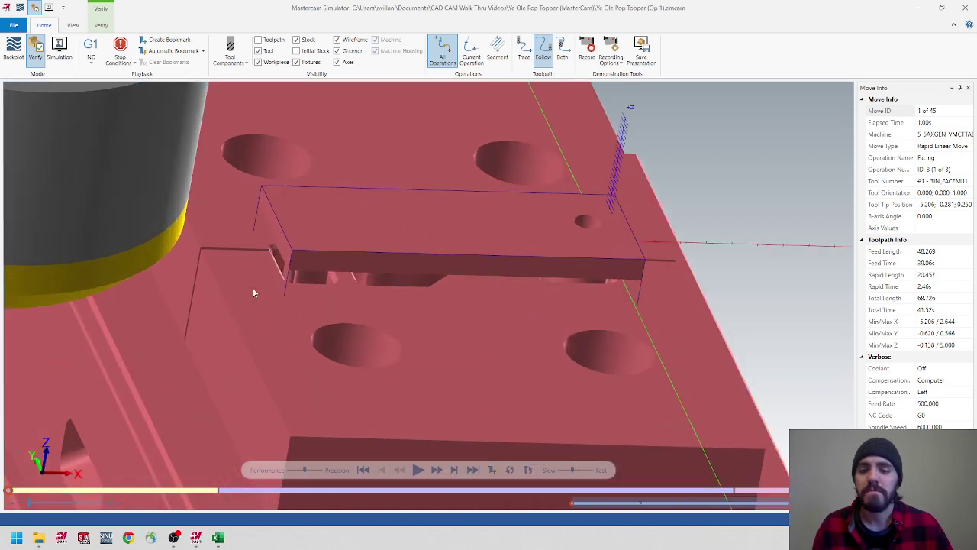
click(418, 471)
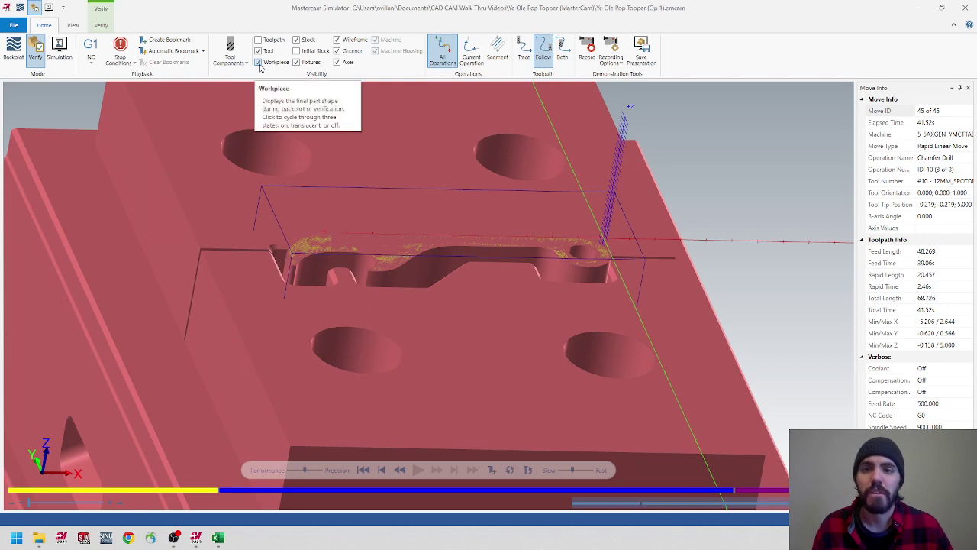
- Hide the workpiece and examine the faced surface, edge chamfer and hole chamfer on the verified stock, closing the simulator when finished
click(259, 64)
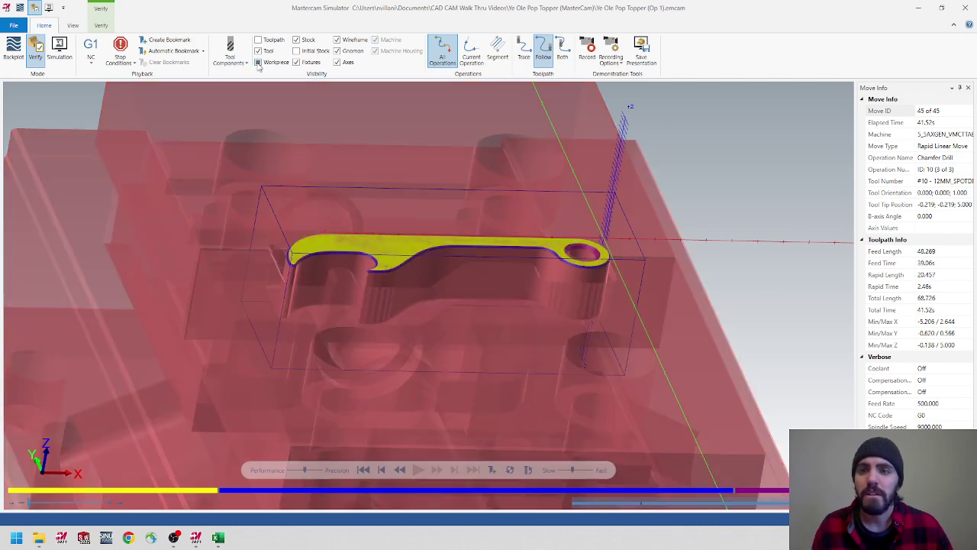
click(259, 62)
drag(450, 252, 405, 219)
scroll(467, 247, up, 3)
scroll(405, 219, up, 3)
scroll(404, 219, up, 2)
scroll(794, 243, down, 5)
scroll(795, 244, up, 6)
drag(787, 258, 694, 236)
scroll(774, 247, up, 5)
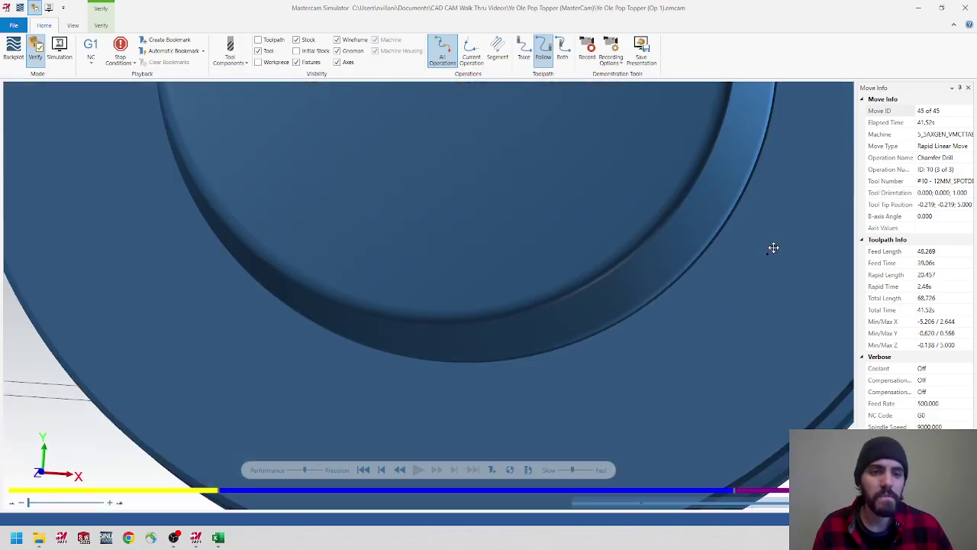
scroll(773, 248, down, 5)
drag(774, 221, 790, 233)
scroll(504, 232, down, 2)
drag(324, 244, 351, 219)
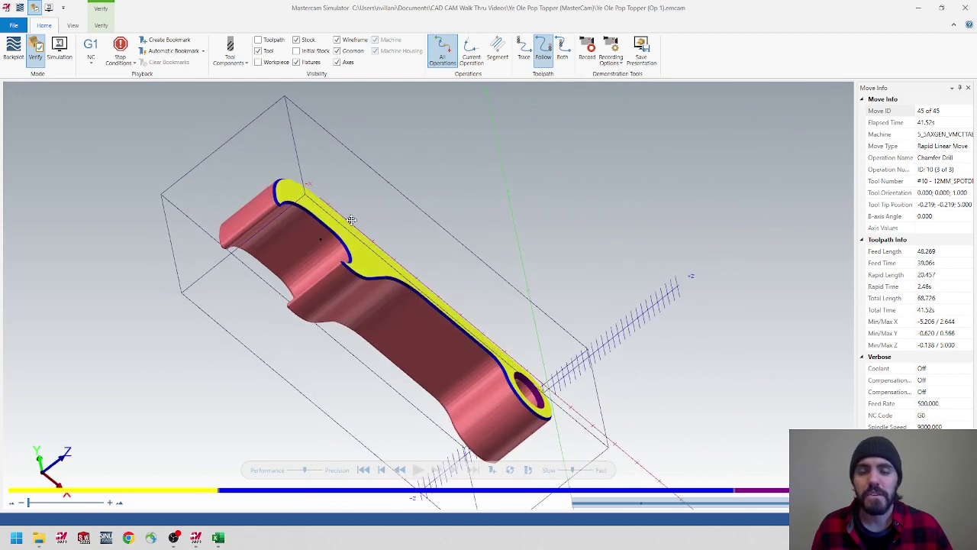
middle_drag(516, 219, 487, 220)
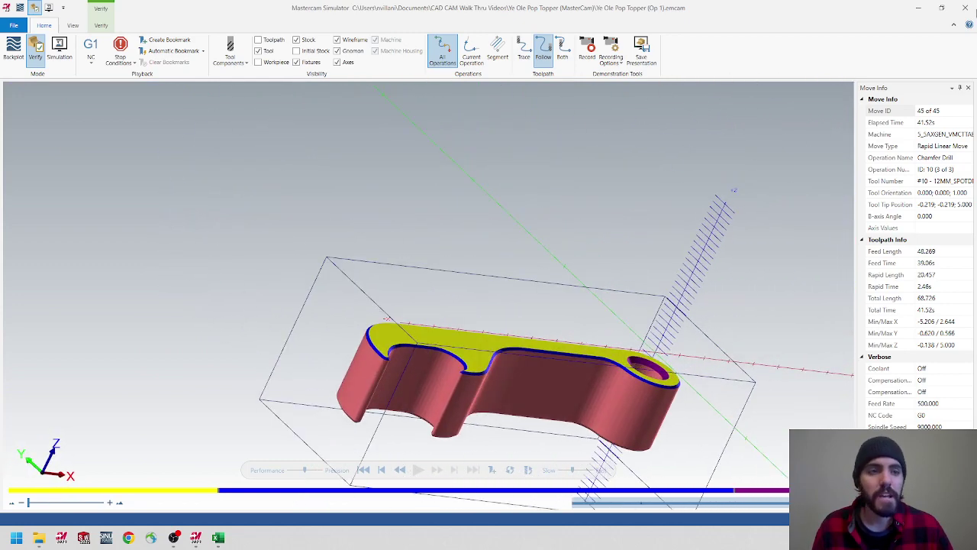
click(973, 7)
- Temporarily hide the Ye Ole Pop Topper level to inspect the empty soft jaw pocket, and return to the toolpath list
middle_drag(733, 336, 644, 303)
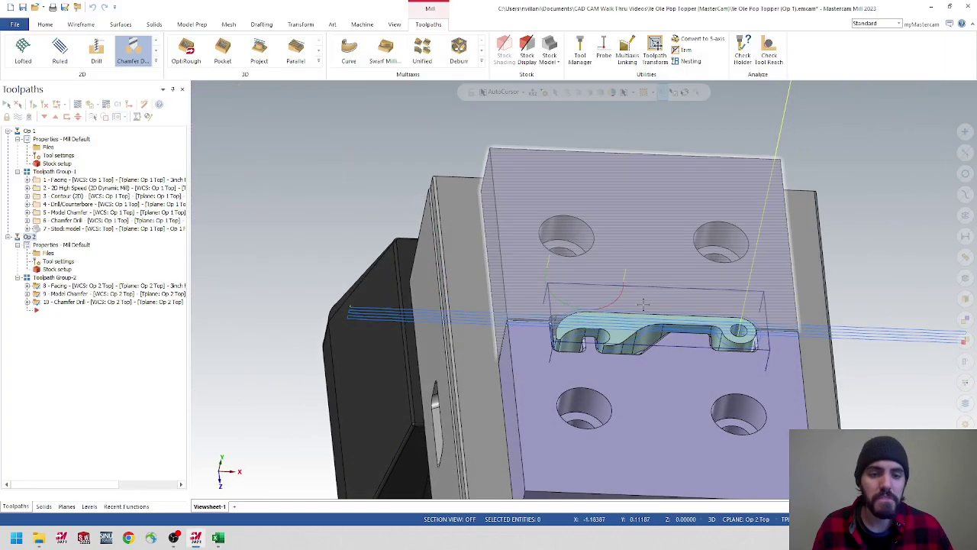
click(90, 507)
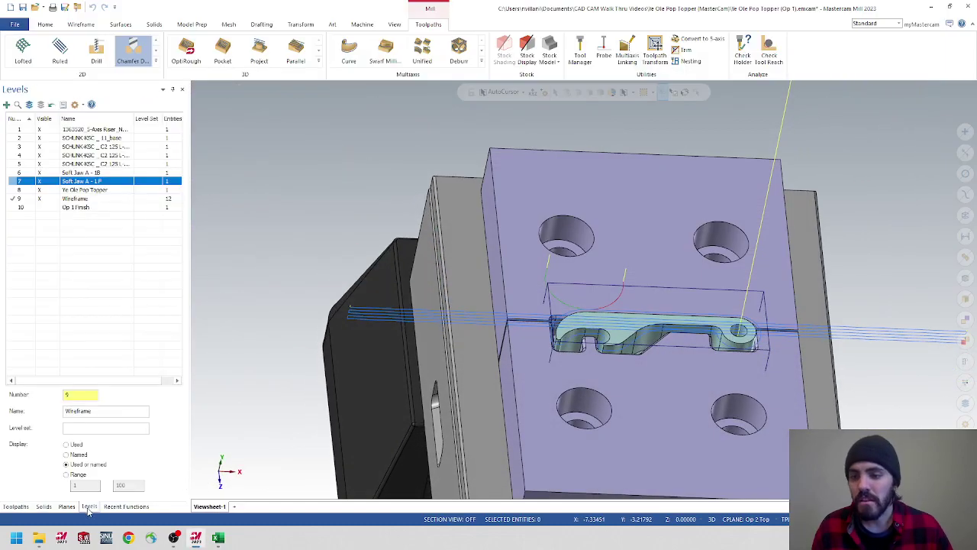
click(39, 198)
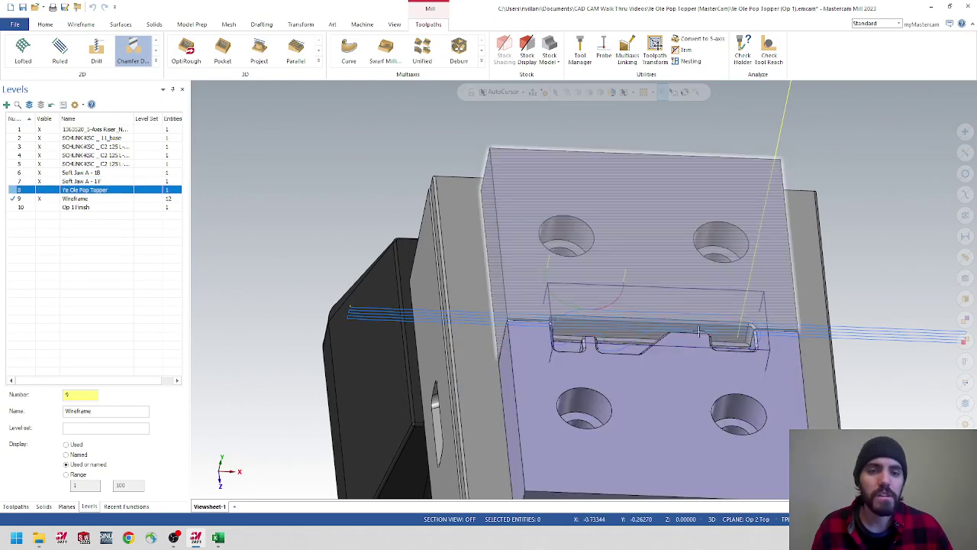
middle_drag(639, 312, 75, 274)
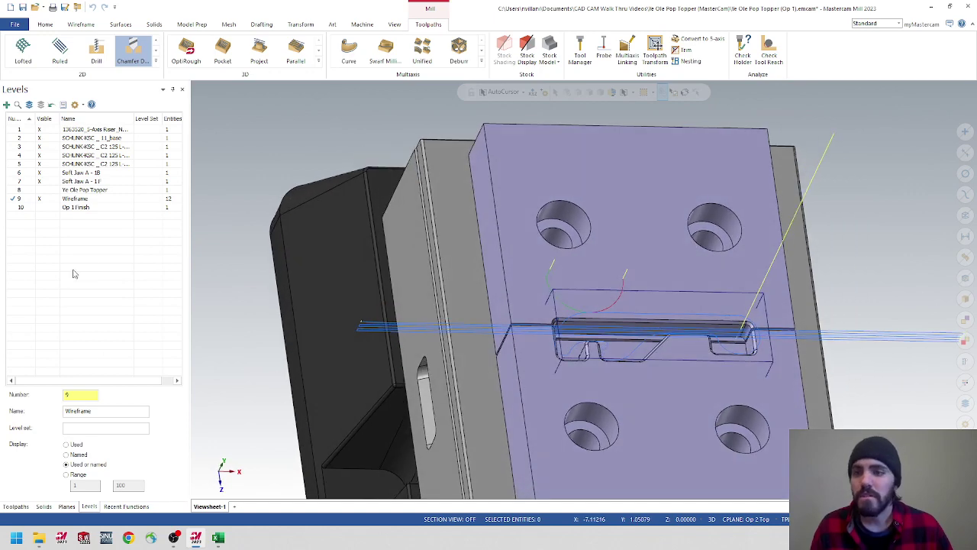
click(16, 506)
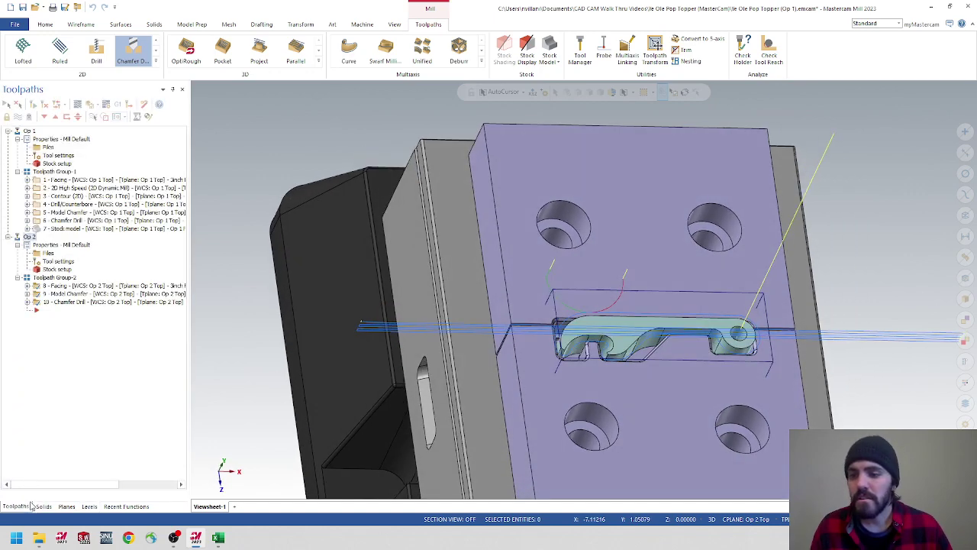